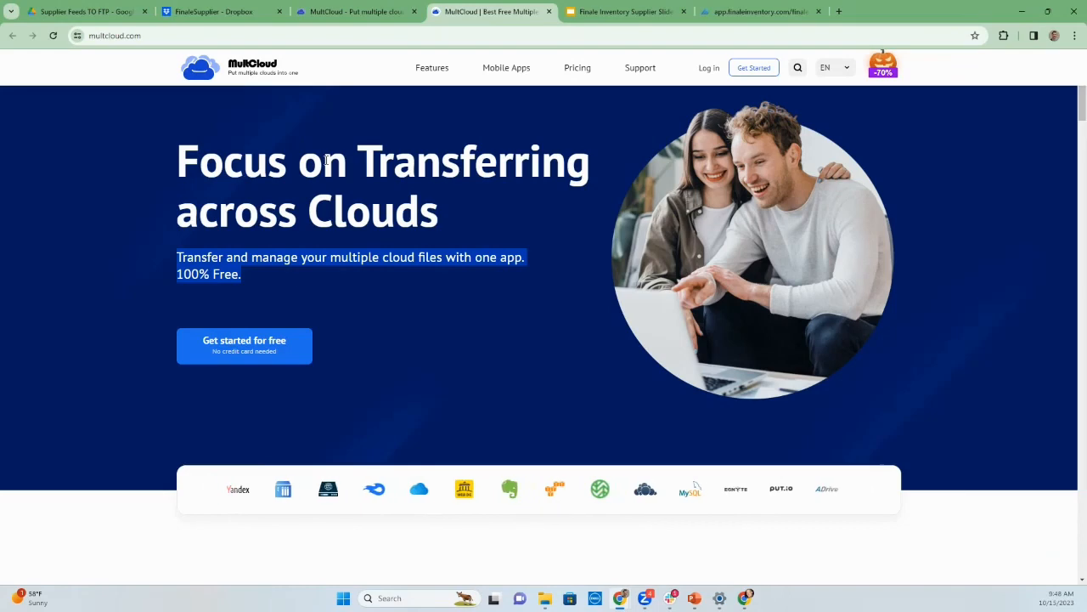
Close the MultCloud home page and review the Google Drive and Dropbox feed folders, the MultCloud task list and the supplier feeds slide.
{"action": "left_click", "coordinate": [549, 12]}
{"action": "left_click", "coordinate": [394, 17]}
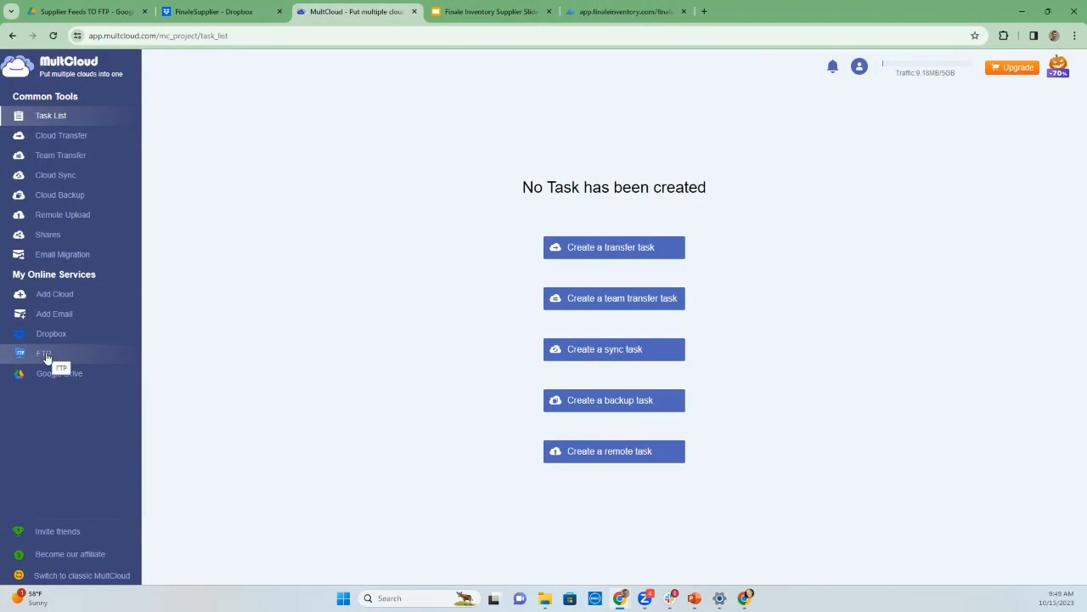
{"action": "left_click", "coordinate": [186, 17]}
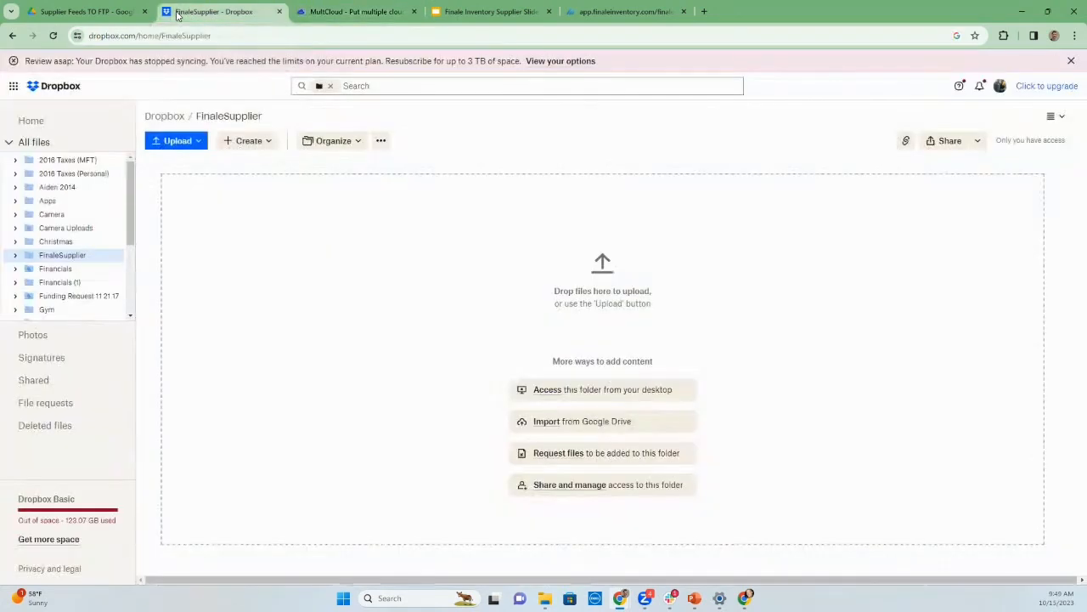
{"action": "left_click", "coordinate": [325, 12]}
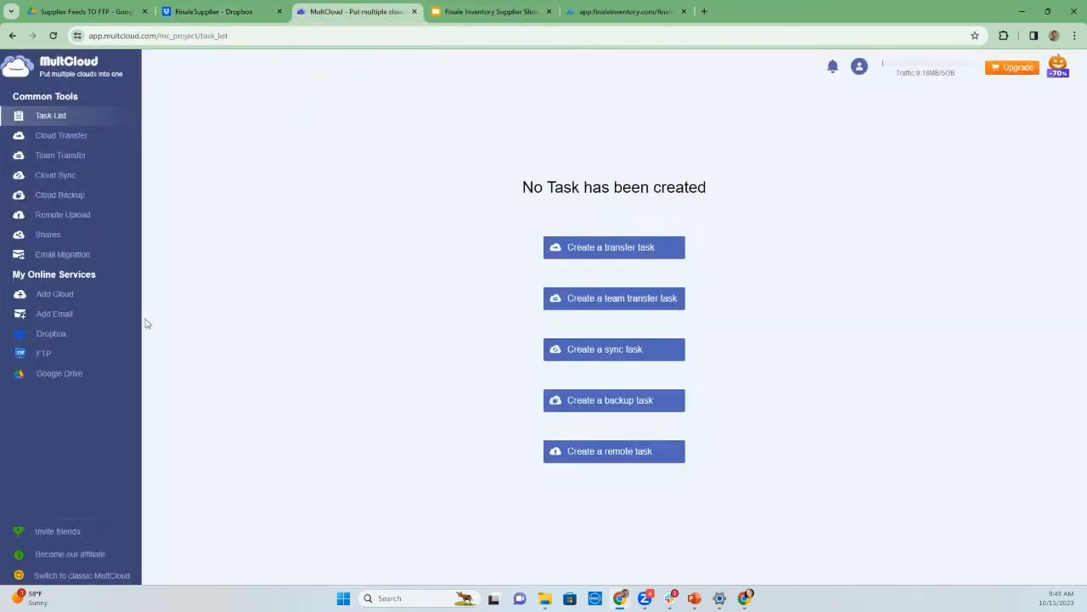
{"action": "left_click", "coordinate": [99, 15]}
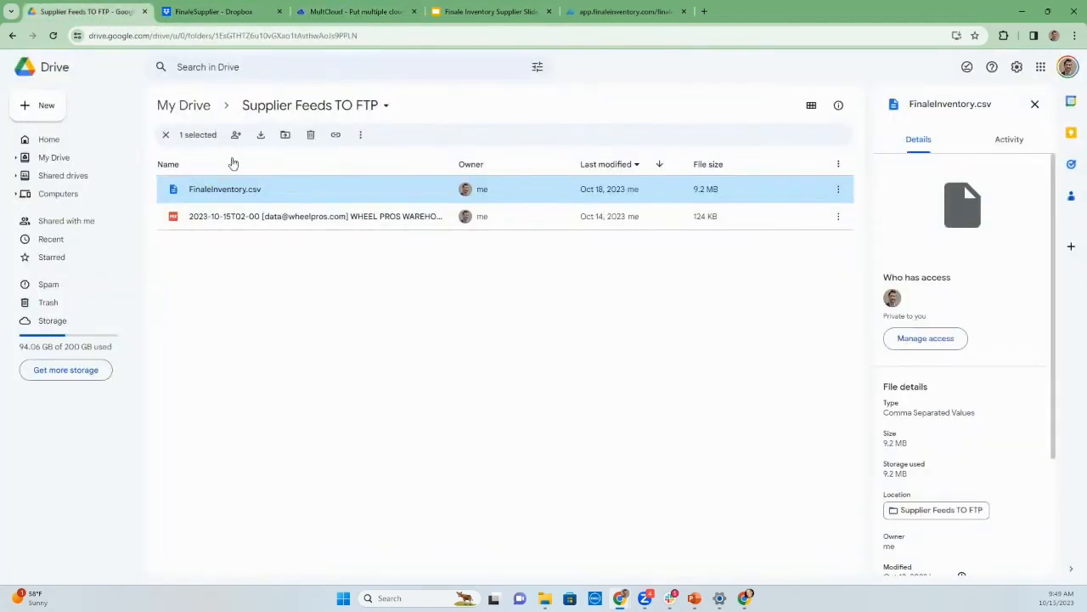
{"action": "left_click", "coordinate": [223, 14]}
{"action": "left_click", "coordinate": [300, 16]}
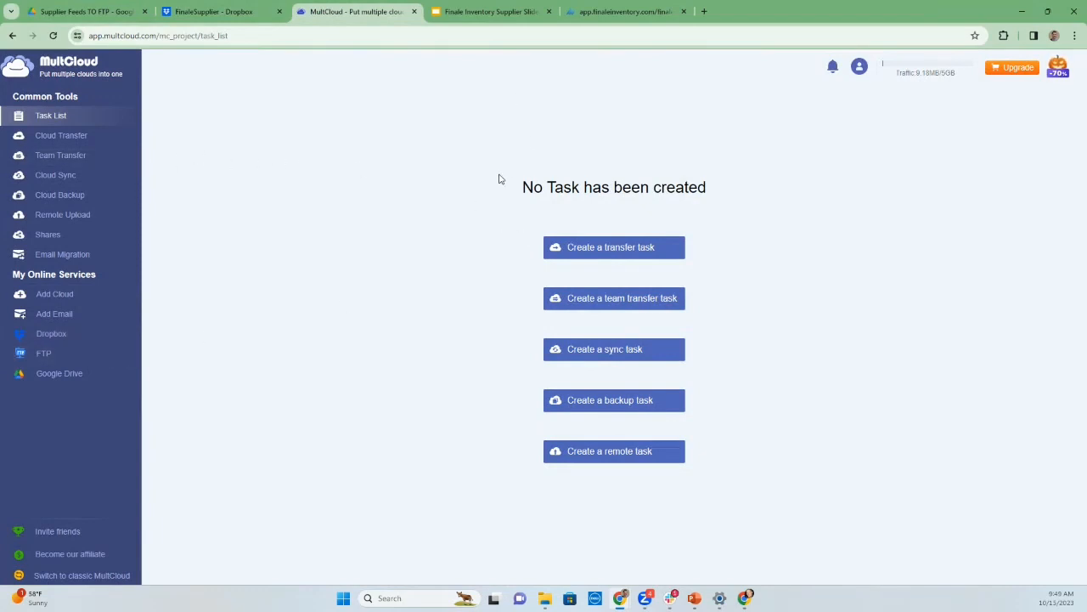
{"action": "left_click", "coordinate": [481, 12]}
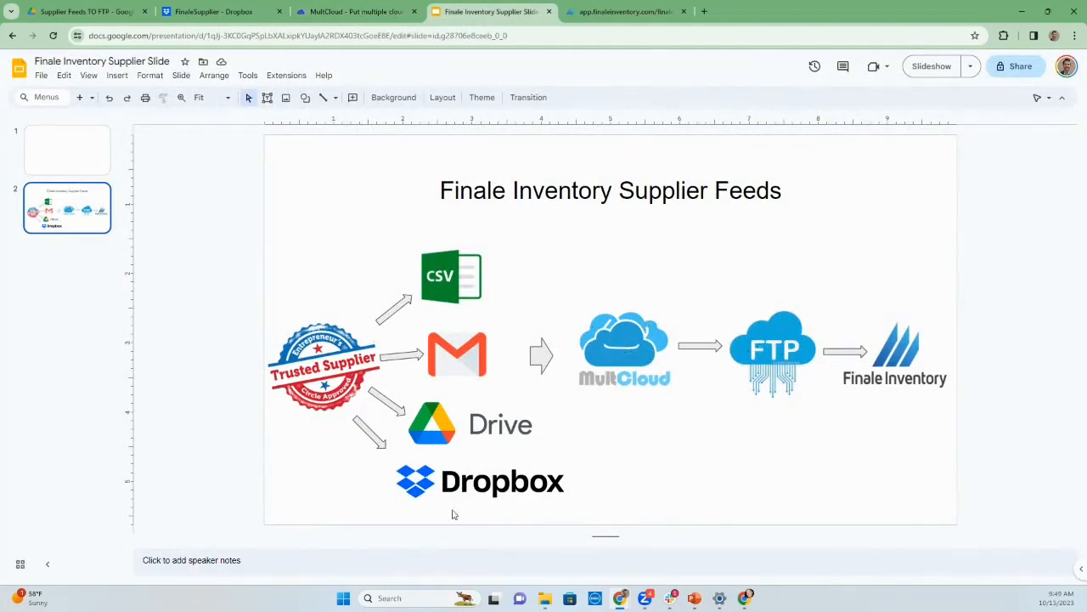
{"action": "left_click", "coordinate": [352, 11]}
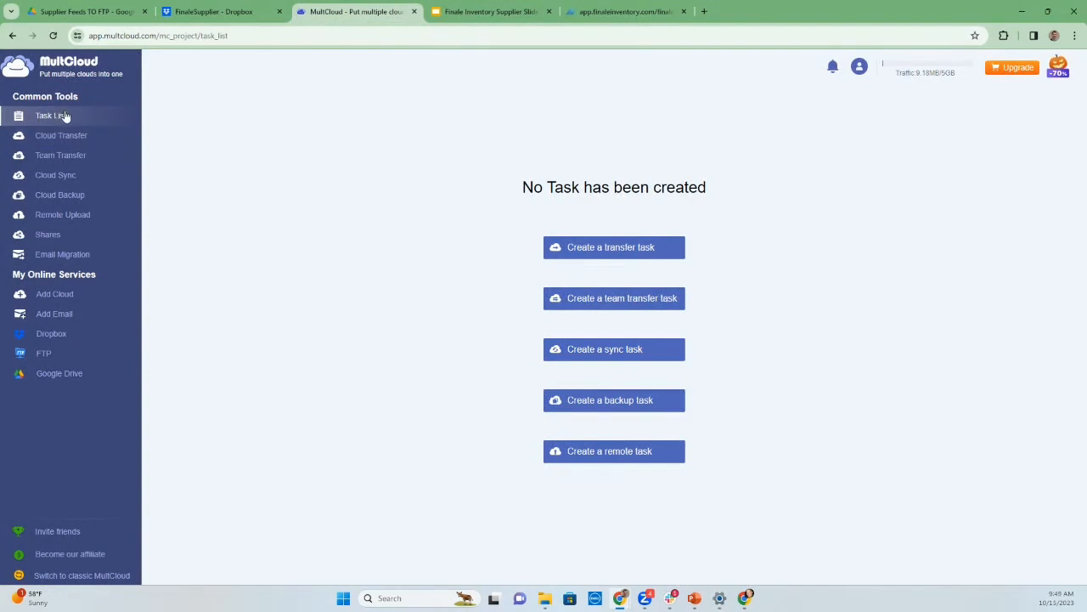
Create a cloud sync task with the Google Drive folder Supplier Feeds TO FTP as its source.
{"action": "left_click", "coordinate": [611, 351]}
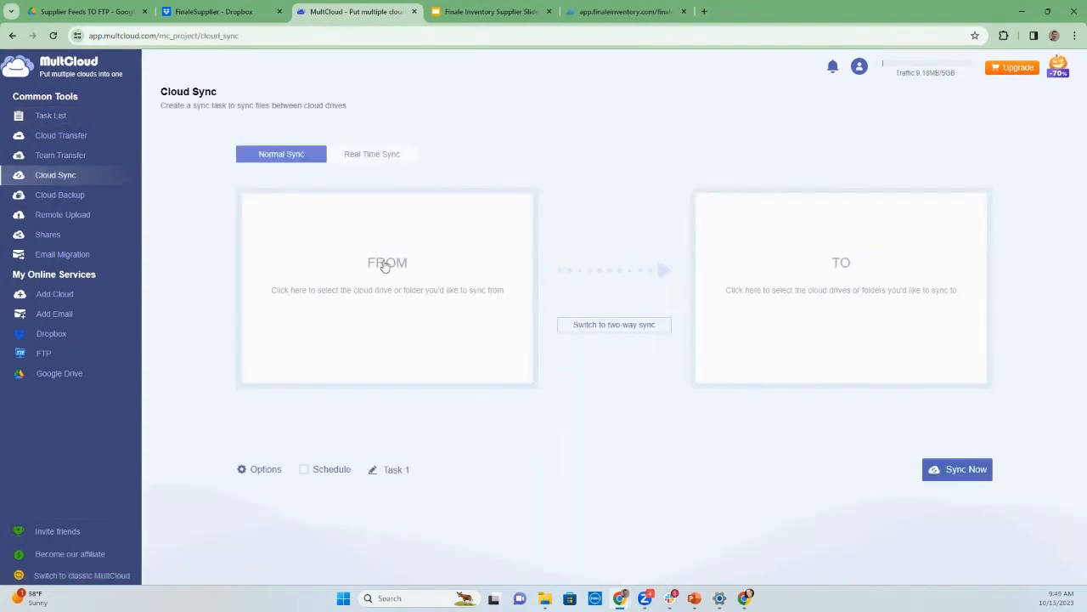
{"action": "left_click", "coordinate": [384, 266]}
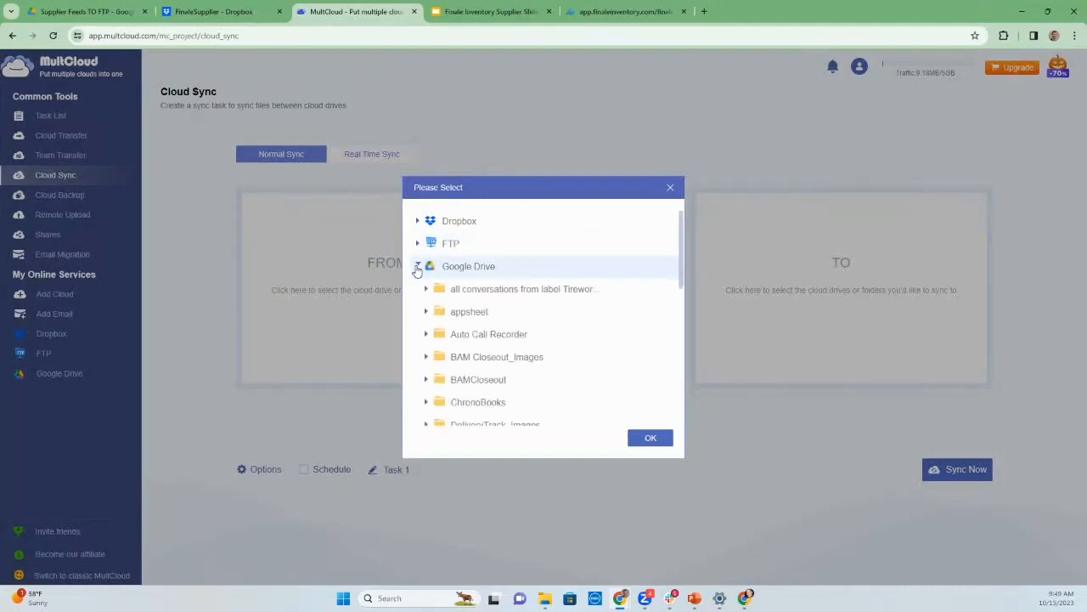
{"action": "scroll", "coordinate": [467, 301], "scroll_direction": "down", "scroll_amount": 1}
{"action": "scroll", "coordinate": [466, 302], "scroll_direction": "down", "scroll_amount": 10}
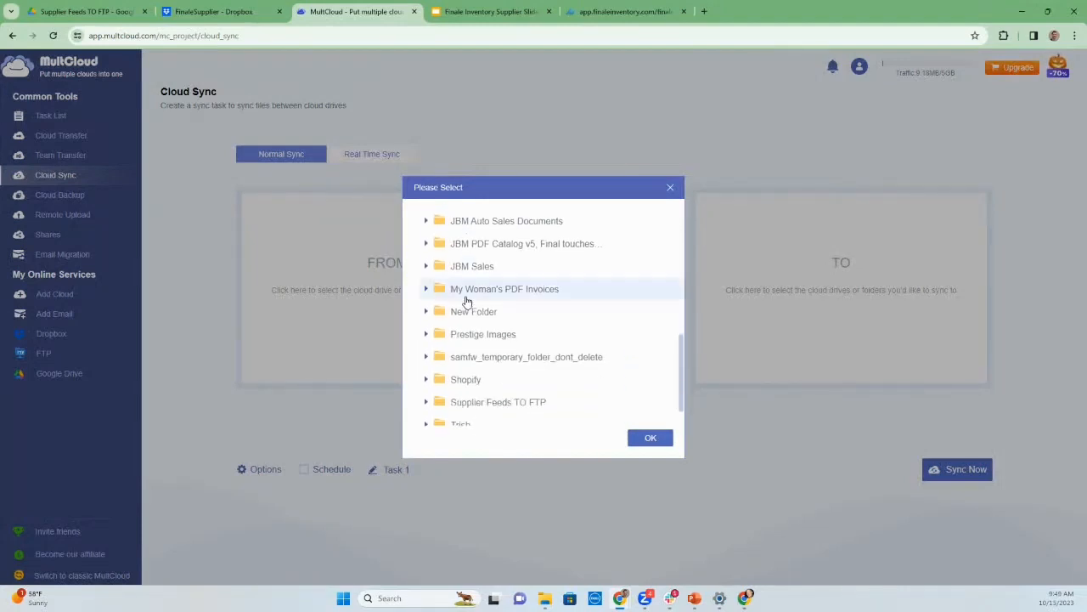
{"action": "scroll", "coordinate": [459, 316], "scroll_direction": "down", "scroll_amount": 1}
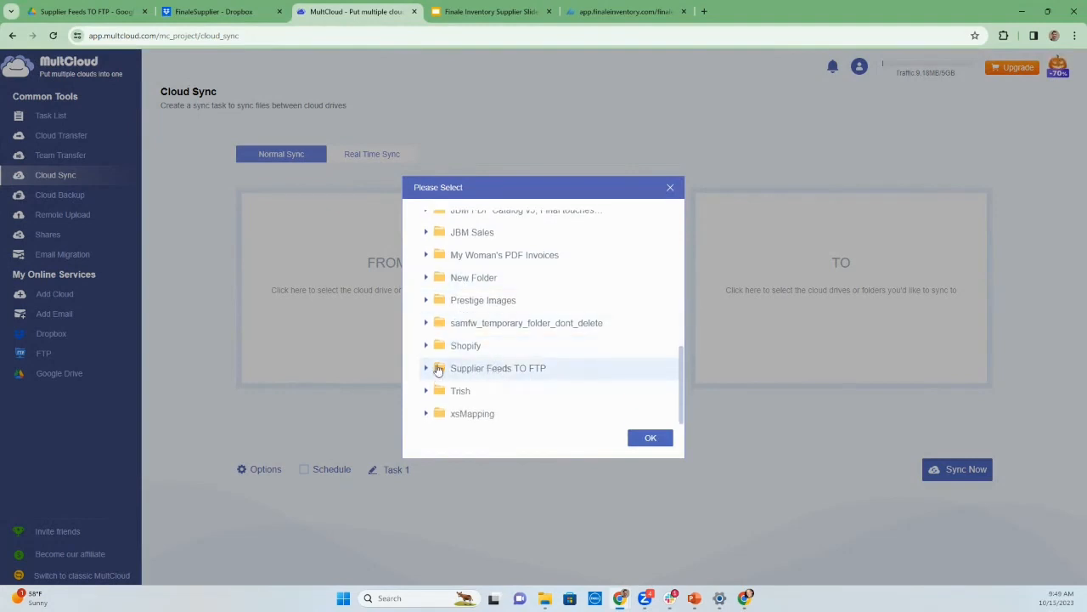
{"action": "left_click", "coordinate": [428, 371]}
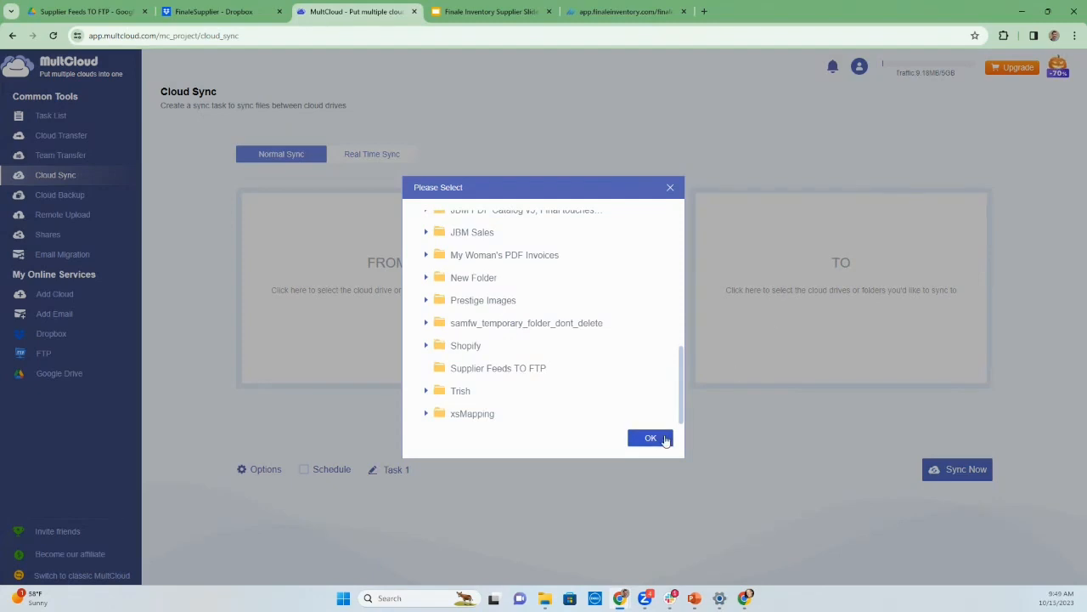
{"action": "left_click", "coordinate": [502, 369]}
{"action": "left_click", "coordinate": [648, 438]}
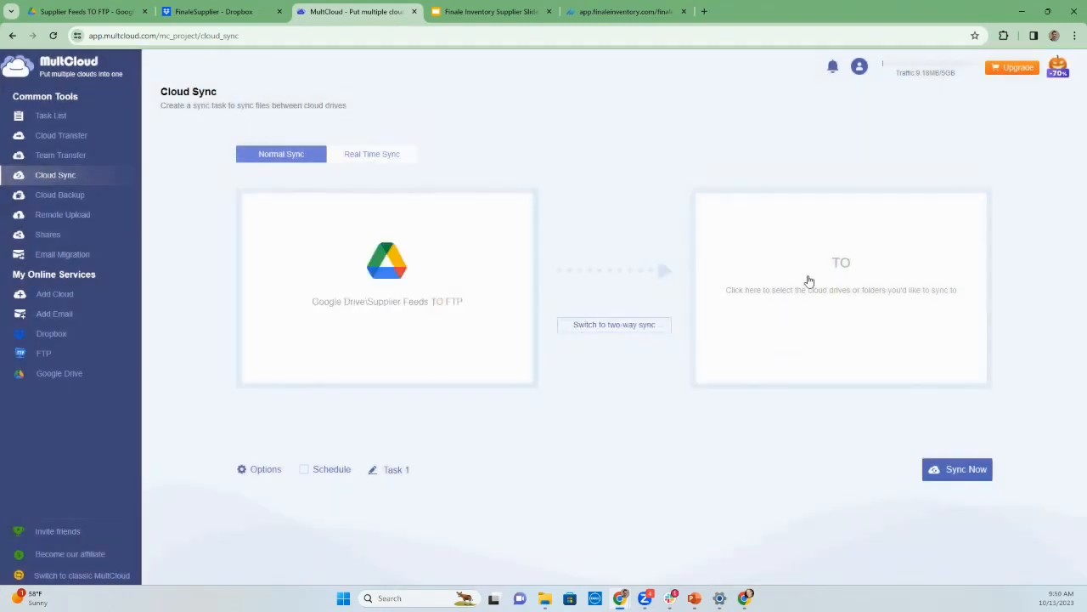
Set the FTP folder home/FinaleSupplier as the sync destination and start the sync.
{"action": "left_click", "coordinate": [843, 269]}
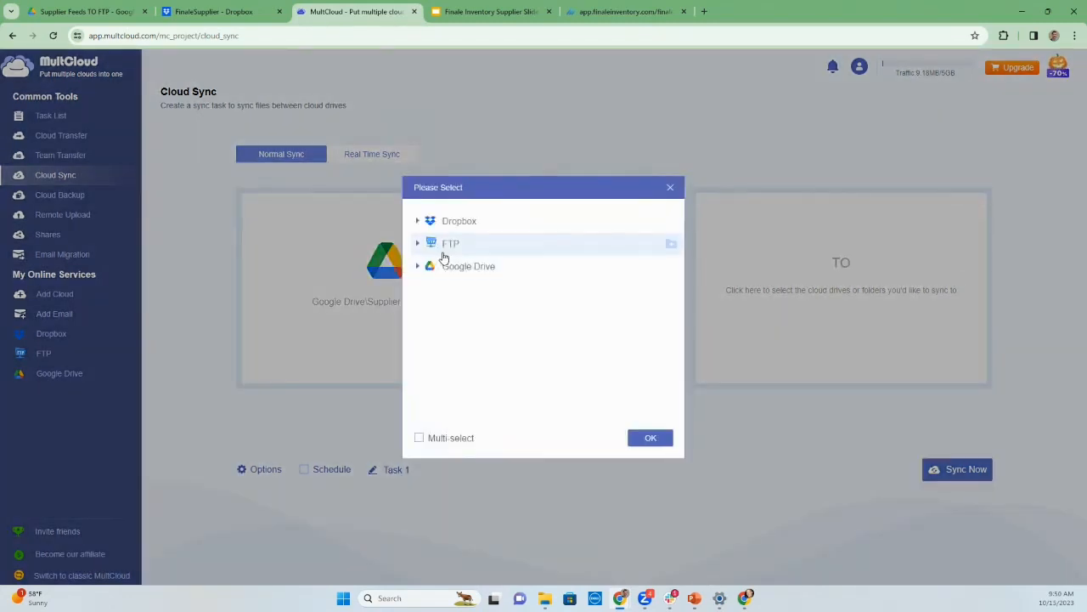
{"action": "left_click", "coordinate": [417, 245]}
{"action": "left_click", "coordinate": [427, 266]}
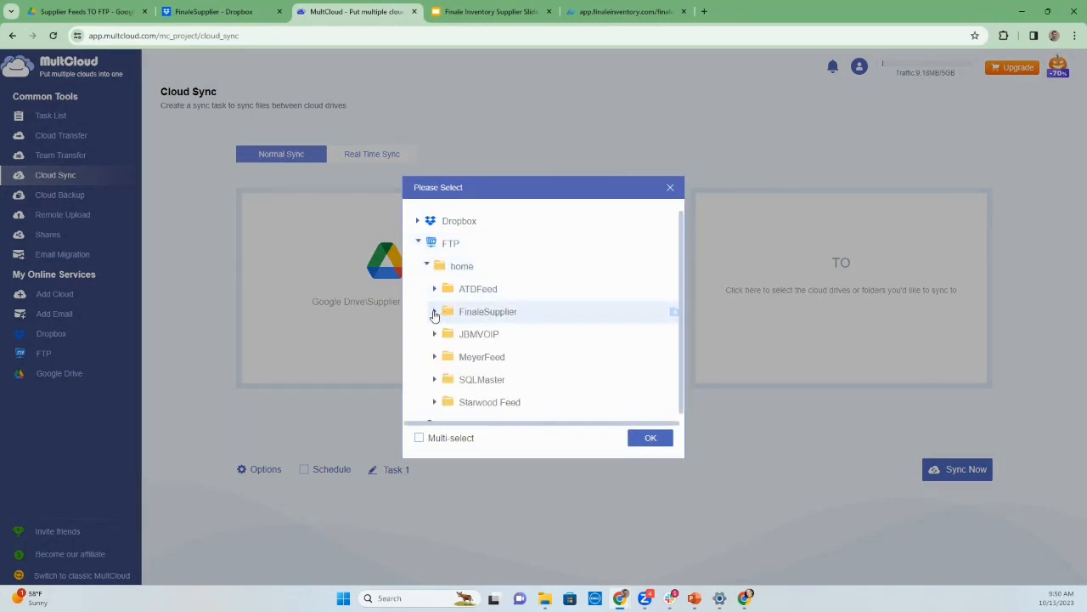
{"action": "left_click", "coordinate": [446, 316]}
{"action": "left_click", "coordinate": [649, 440]}
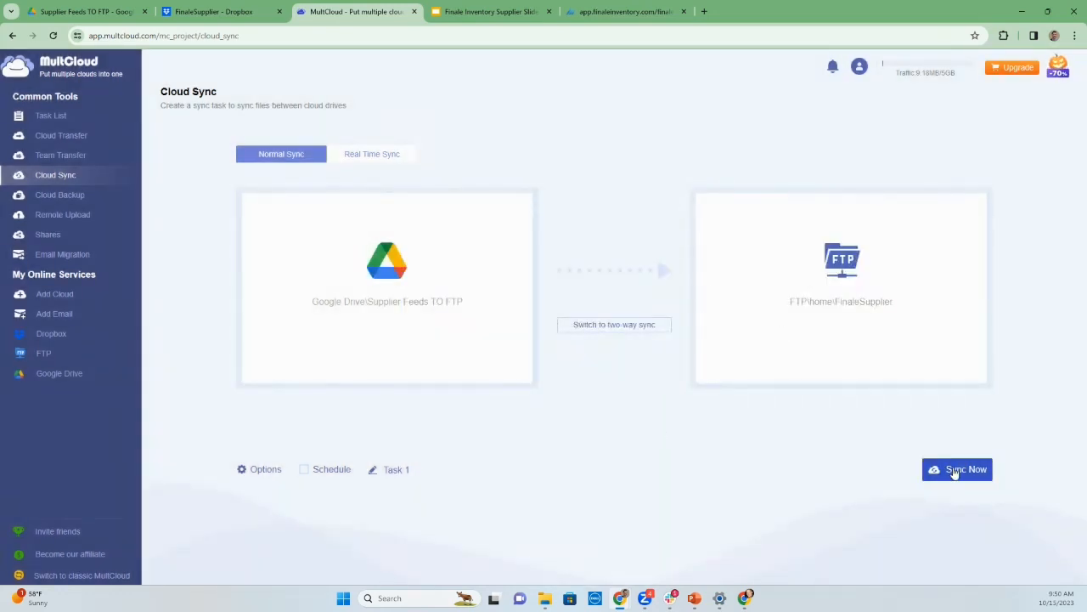
{"action": "left_click", "coordinate": [954, 470]}
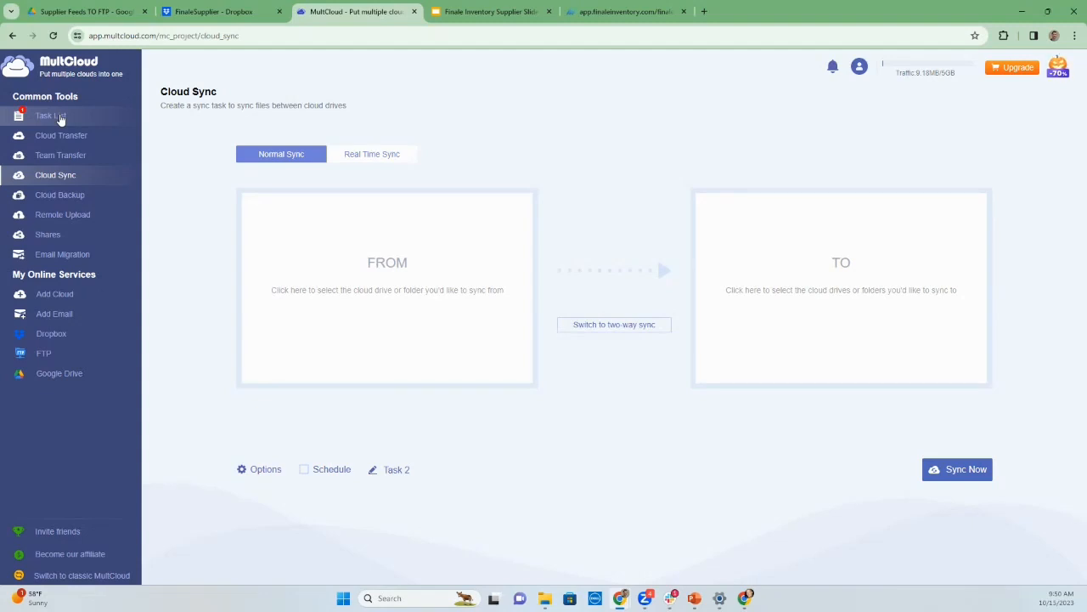
Check the sync task's status in the task list and the contents of the FTP server's FinaleSupplier folder in File Explorer.
{"action": "left_click", "coordinate": [61, 119]}
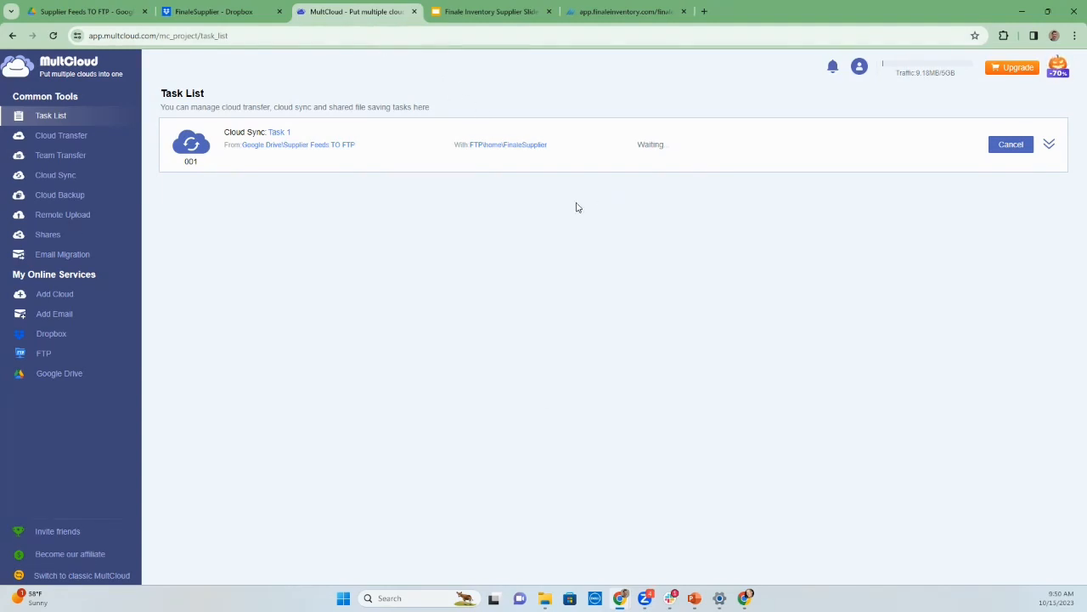
{"action": "left_click", "coordinate": [545, 598]}
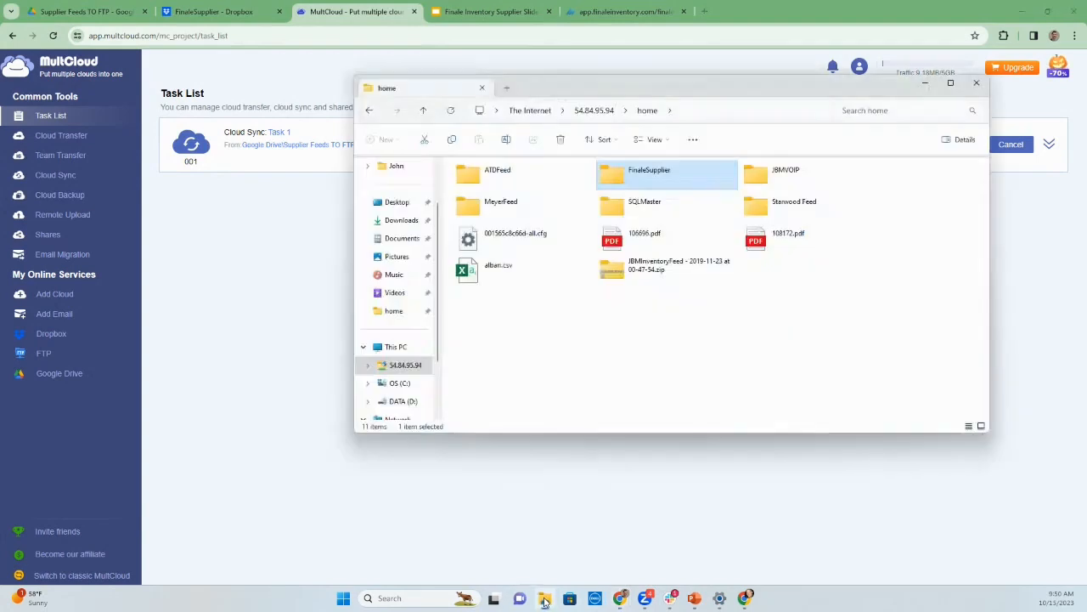
{"action": "double_click", "coordinate": [641, 180]}
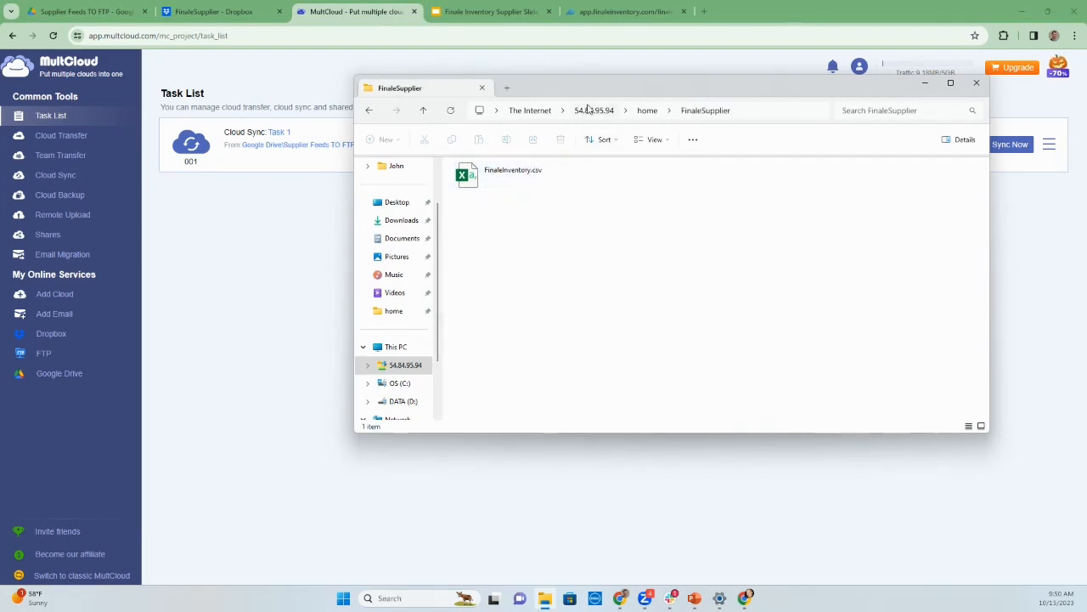
{"action": "left_click", "coordinate": [929, 85]}
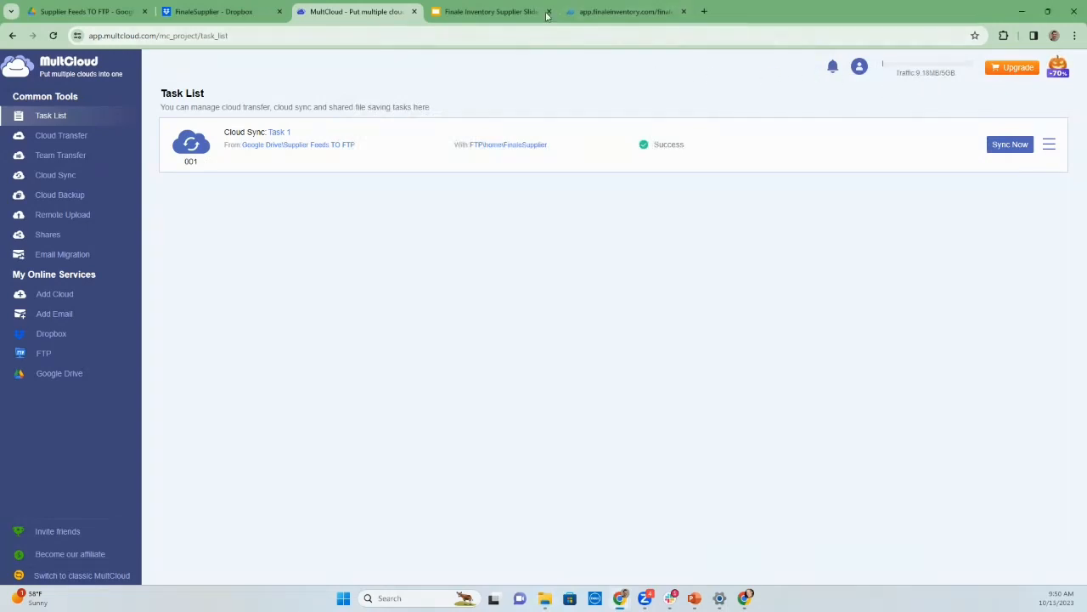
Close MultCloud, switch to Finale Inventory and add a new FTP Supplier integration.
{"action": "left_click", "coordinate": [414, 12]}
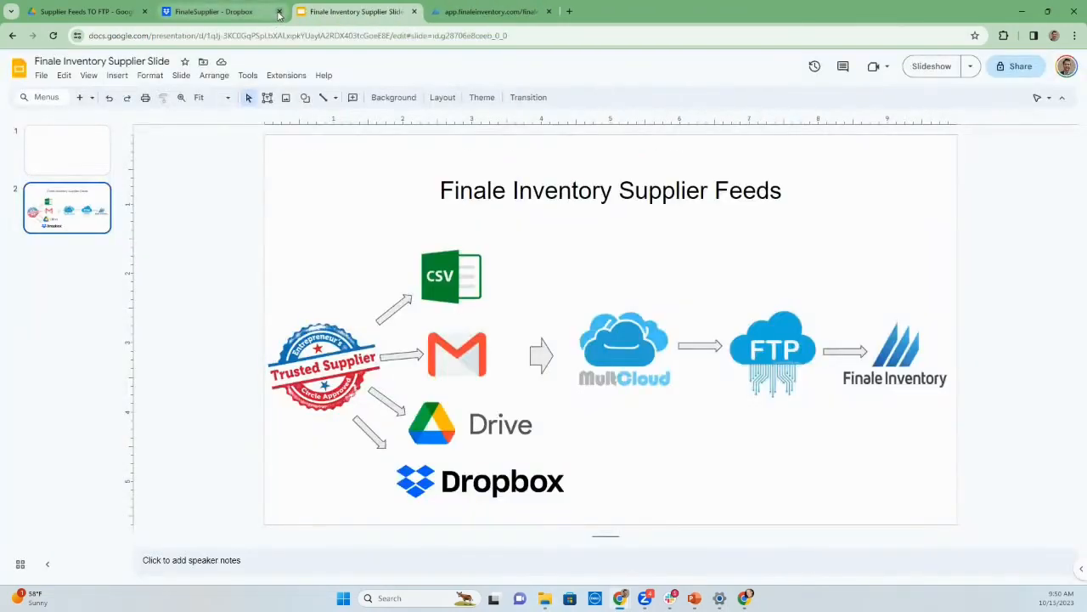
{"action": "left_click", "coordinate": [475, 12]}
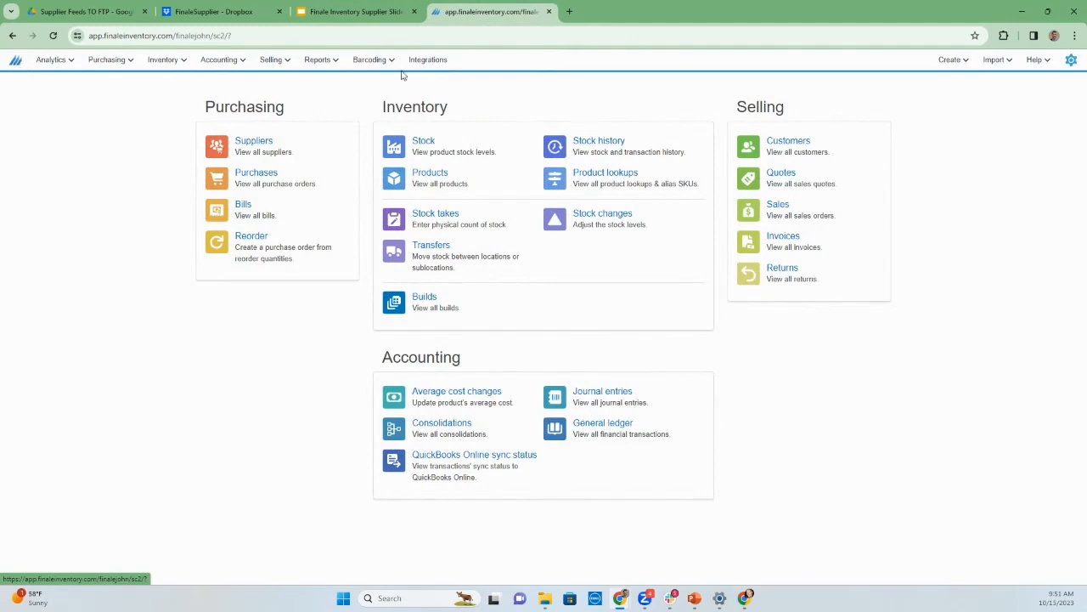
{"action": "left_click", "coordinate": [428, 61]}
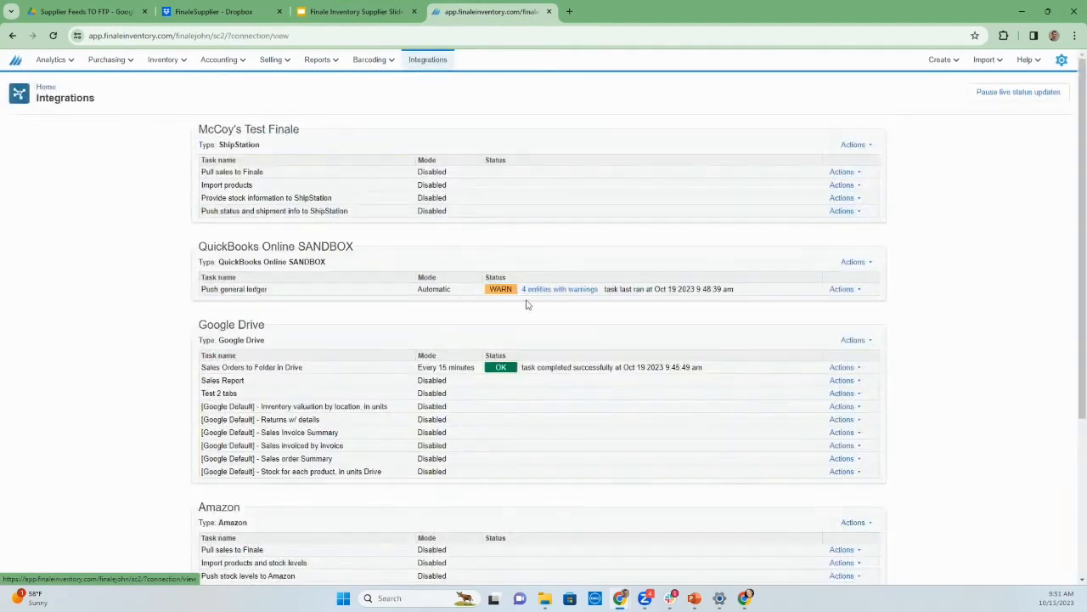
{"action": "scroll", "coordinate": [544, 310], "scroll_direction": "down", "scroll_amount": 3}
{"action": "left_click", "coordinate": [243, 486]}
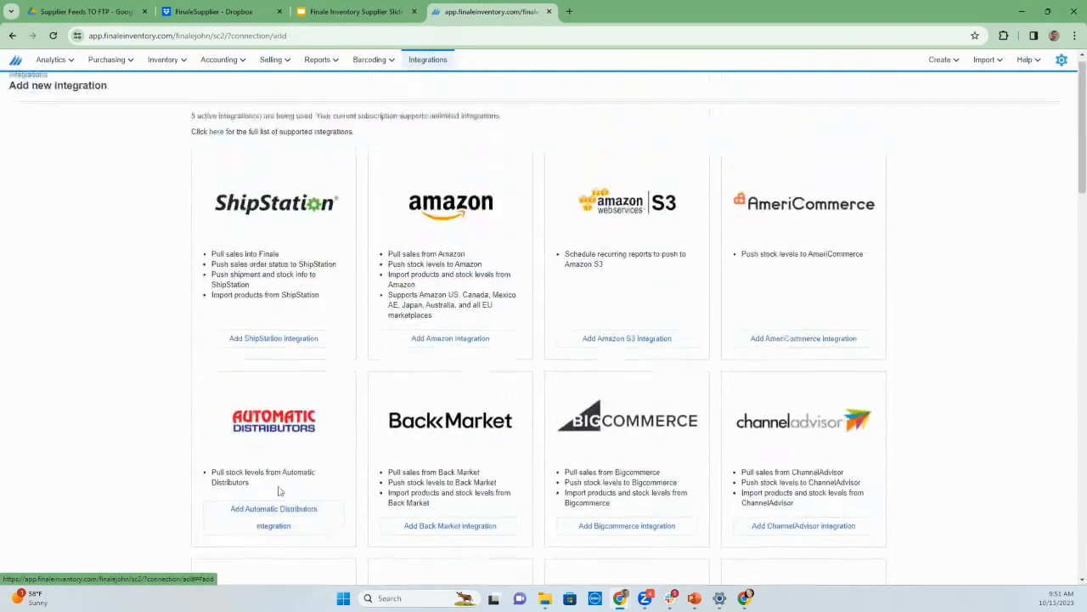
{"action": "scroll", "coordinate": [924, 315], "scroll_direction": "down", "scroll_amount": 3}
{"action": "scroll", "coordinate": [926, 314], "scroll_direction": "down", "scroll_amount": 1}
{"action": "left_click_drag", "start_coordinate": [746, 333], "coordinate": [854, 335]}
{"action": "left_click", "coordinate": [800, 387]}
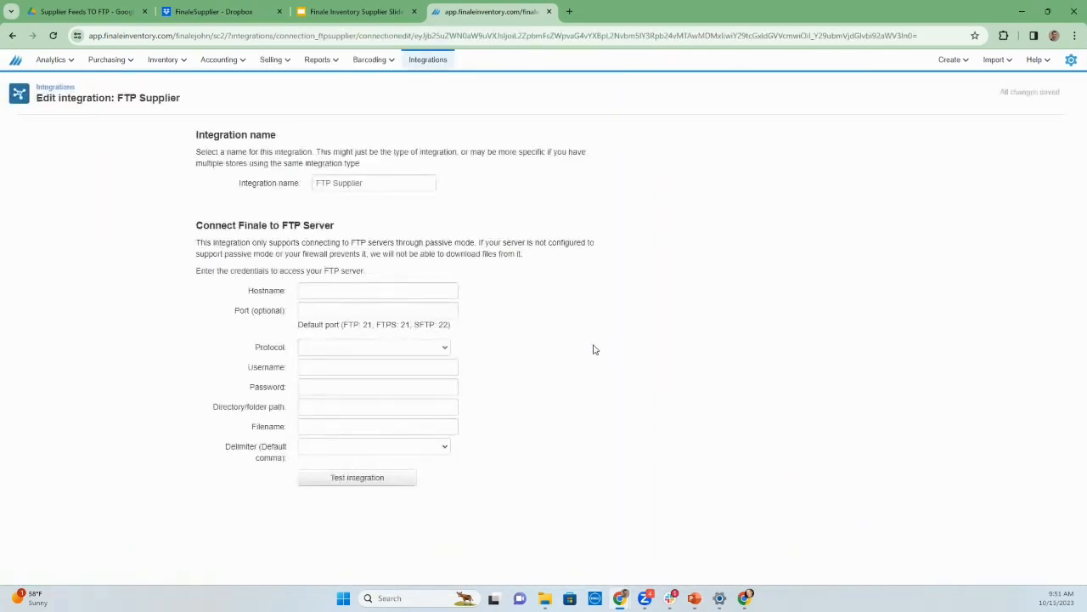
Set the FTP server's hostname to 54.84.95.94 and its protocol to FTP.
{"action": "left_click", "coordinate": [402, 291]}
{"action": "left_click", "coordinate": [174, 235]}
{"action": "left_click", "coordinate": [363, 291]}
{"action": "type", "text": "54.84.95.94"}
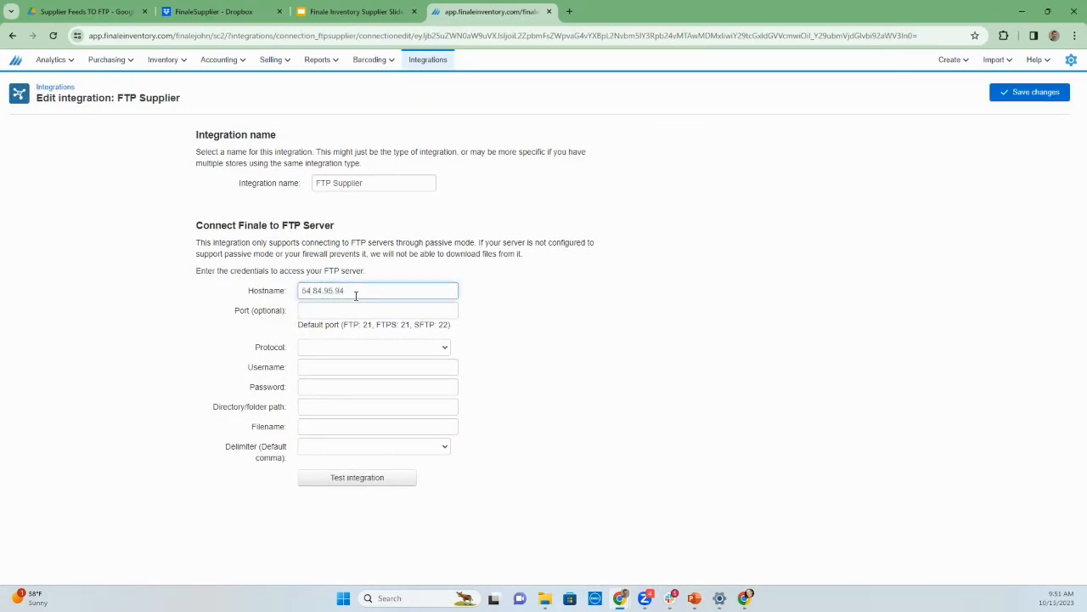
{"action": "left_click", "coordinate": [357, 346]}
{"action": "left_click", "coordinate": [349, 388]}
Enter the FTP account's username and password in the connection credentials.
{"action": "left_click", "coordinate": [346, 368]}
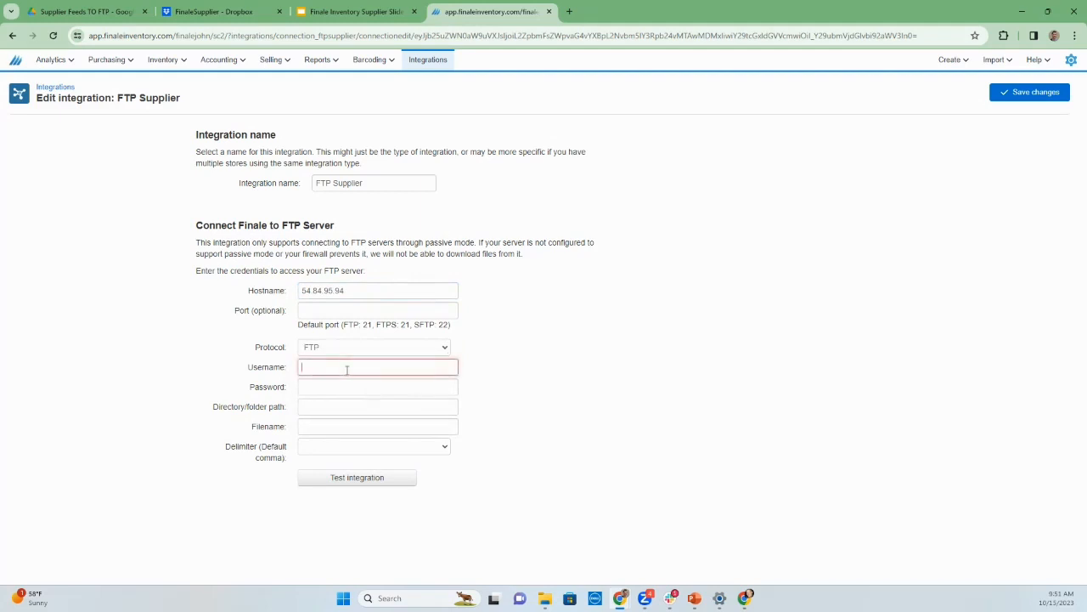
{"action": "type", "text": "tcstire"}
{"action": "key", "text": "Tab"}
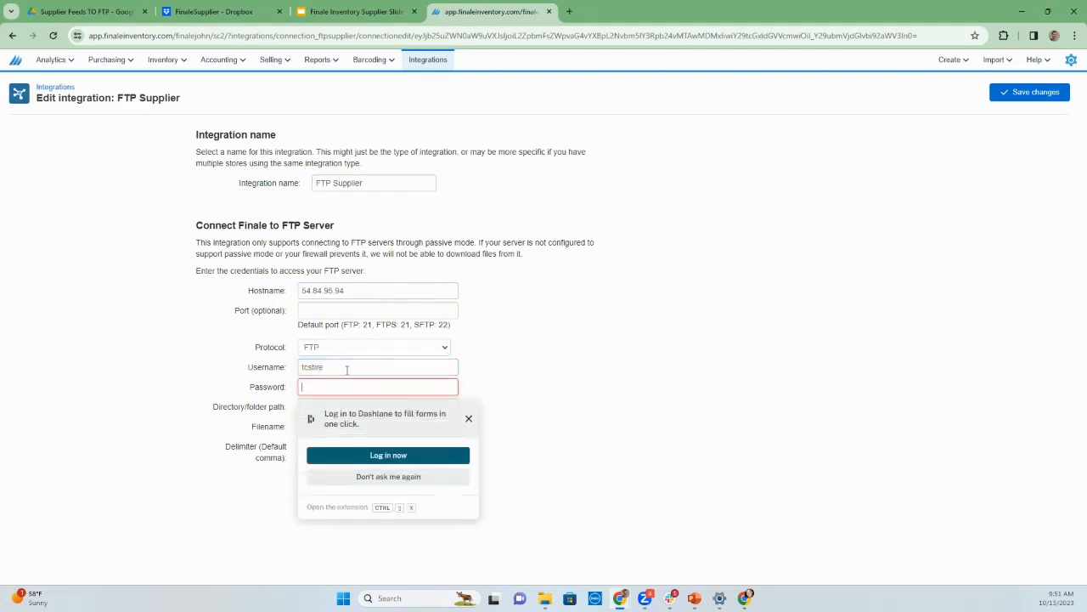
{"action": "type", "text": "••••••"}
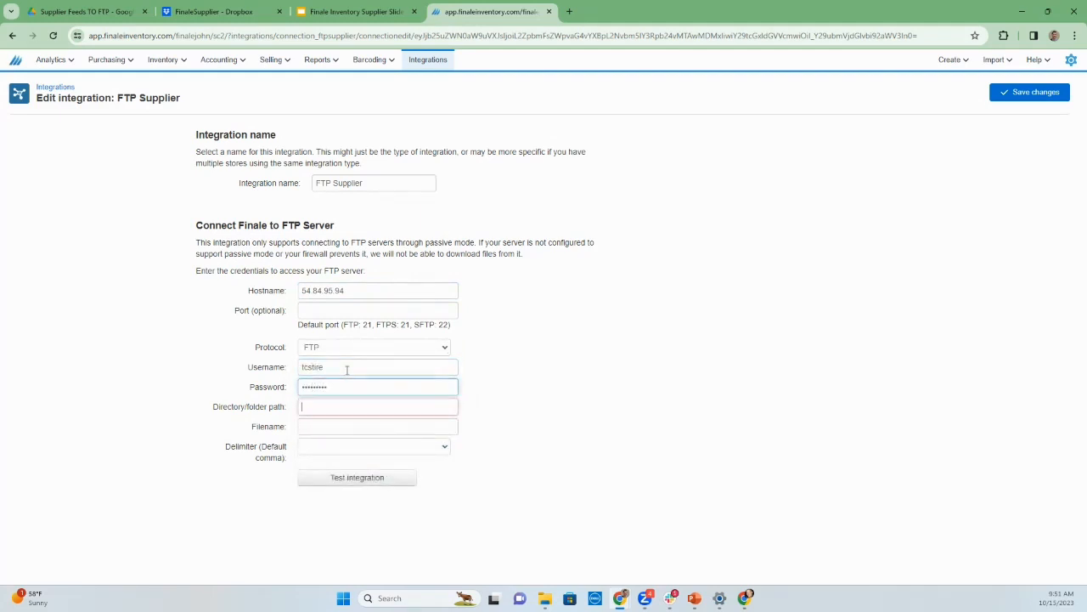
{"action": "key", "text": "Tab"}
Trace the folder path on the FTP server in File Explorer from its root through home to FinaleSupplier, and return to the integration form.
{"action": "left_click", "coordinate": [548, 600]}
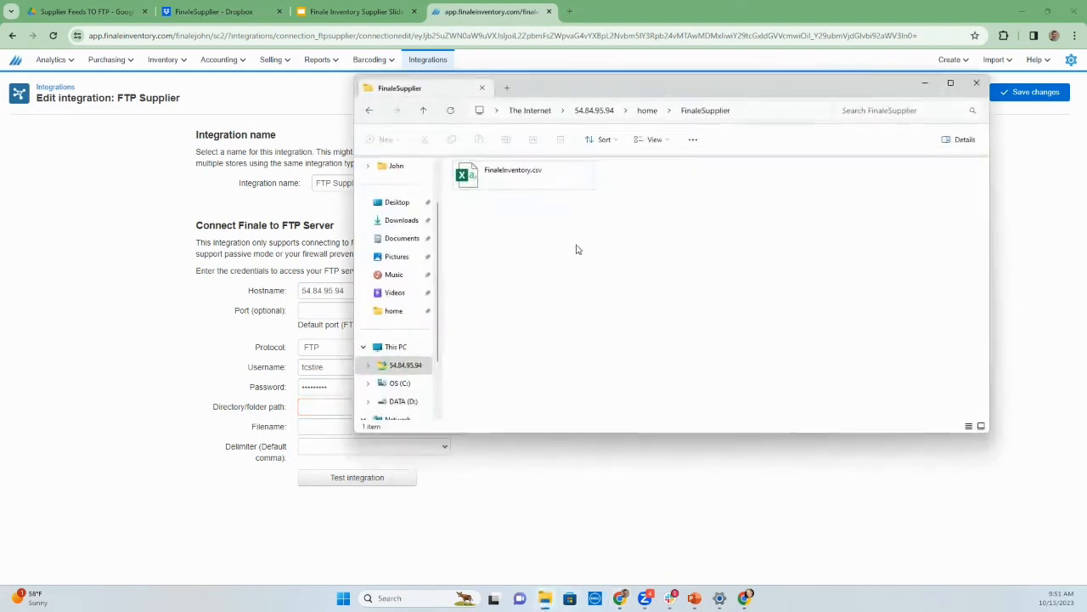
{"action": "left_click", "coordinate": [647, 111]}
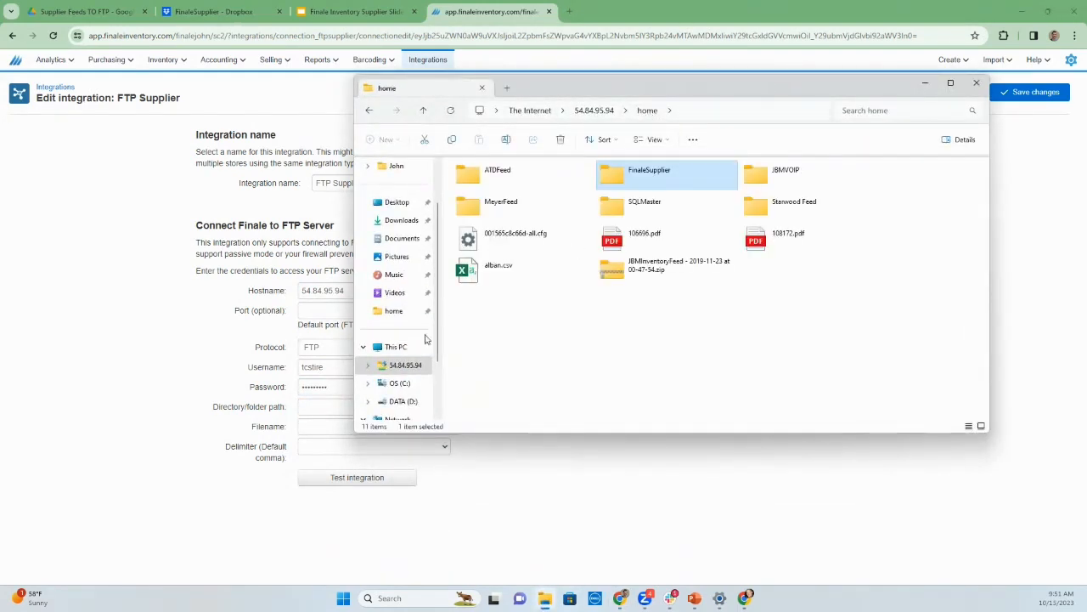
{"action": "left_click", "coordinate": [401, 365]}
{"action": "left_click", "coordinate": [491, 179]}
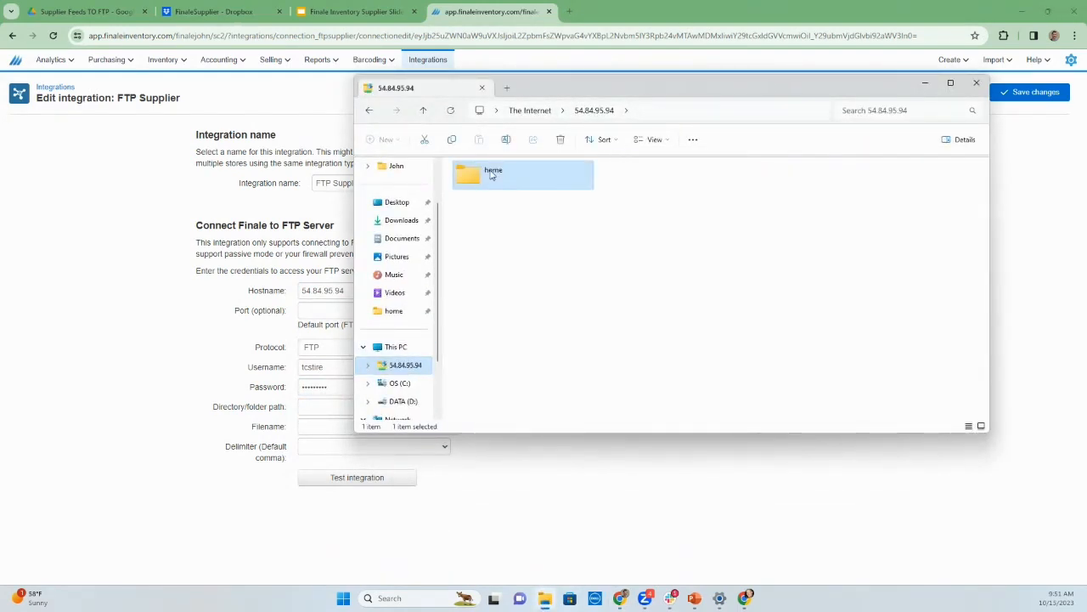
{"action": "double_click", "coordinate": [491, 174]}
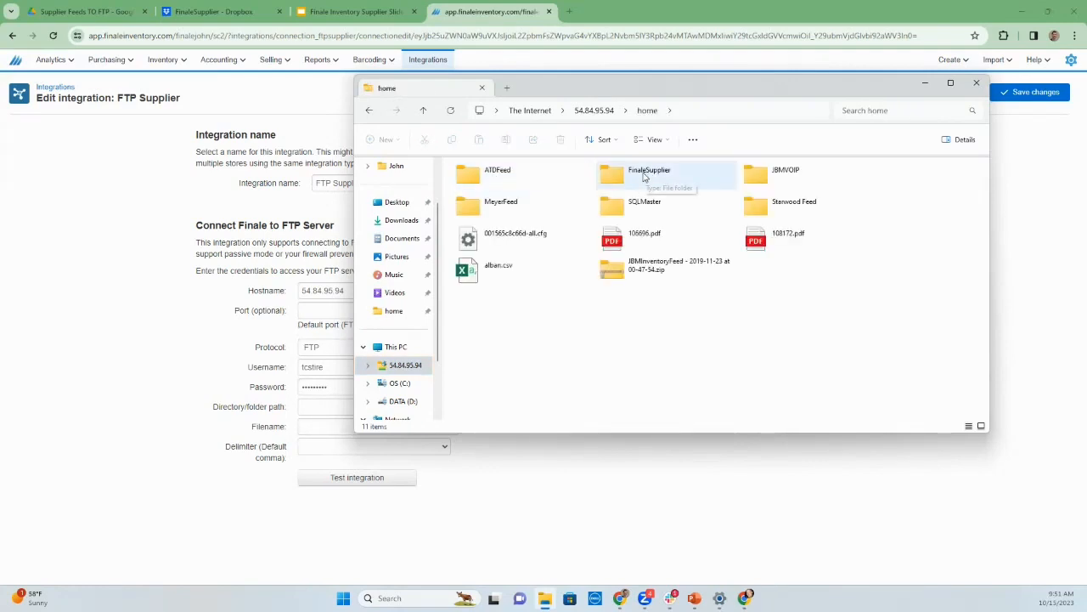
{"action": "double_click", "coordinate": [645, 174]}
{"action": "left_click", "coordinate": [320, 419]}
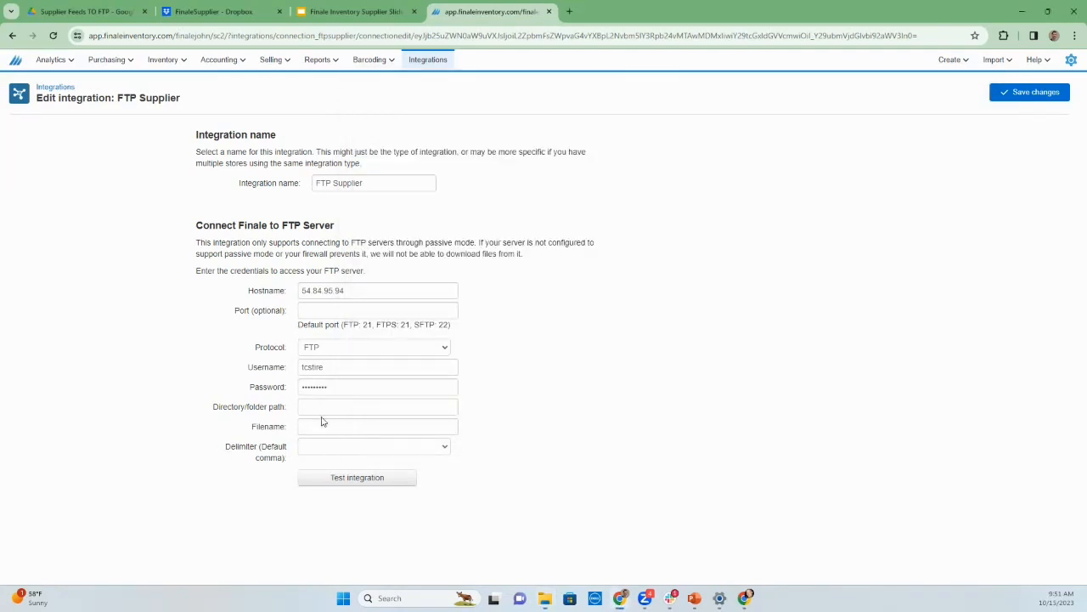
Set the directory path to home/FinaleSupplier and the filename to FinaleInventory.csv, checking the file's name in File Explorer.
{"action": "left_click", "coordinate": [337, 405]}
{"action": "type", "text": "home/FinaleSupplier"}
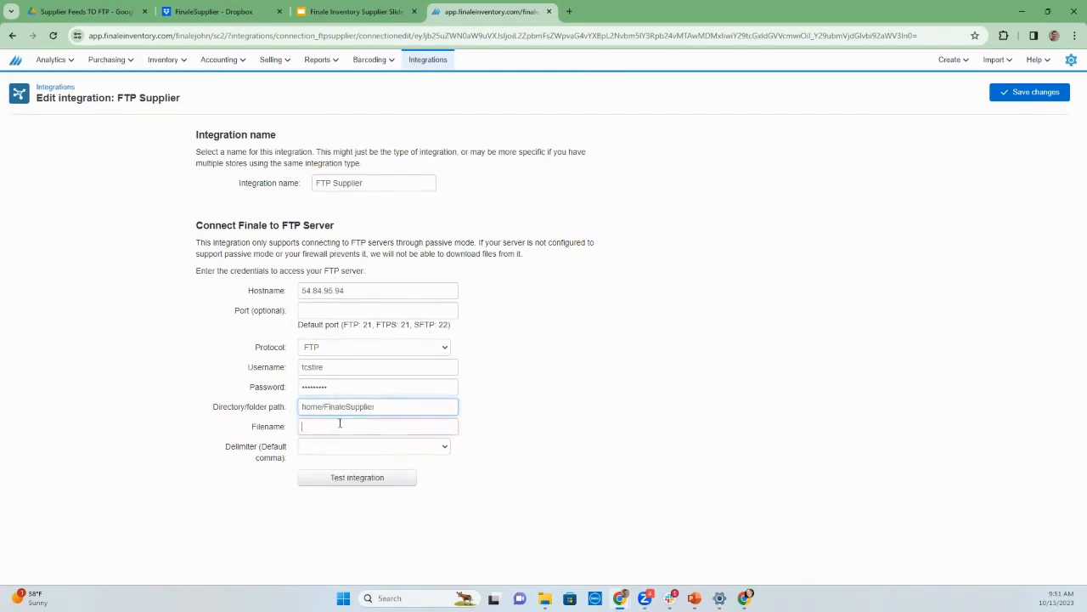
{"action": "left_click", "coordinate": [340, 424]}
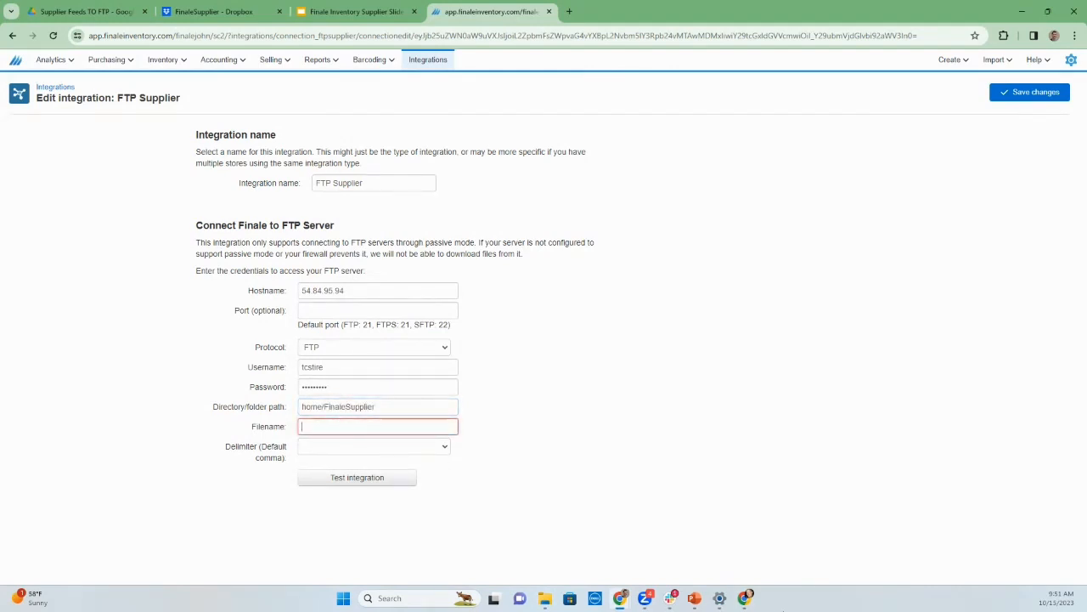
{"action": "left_click", "coordinate": [545, 599]}
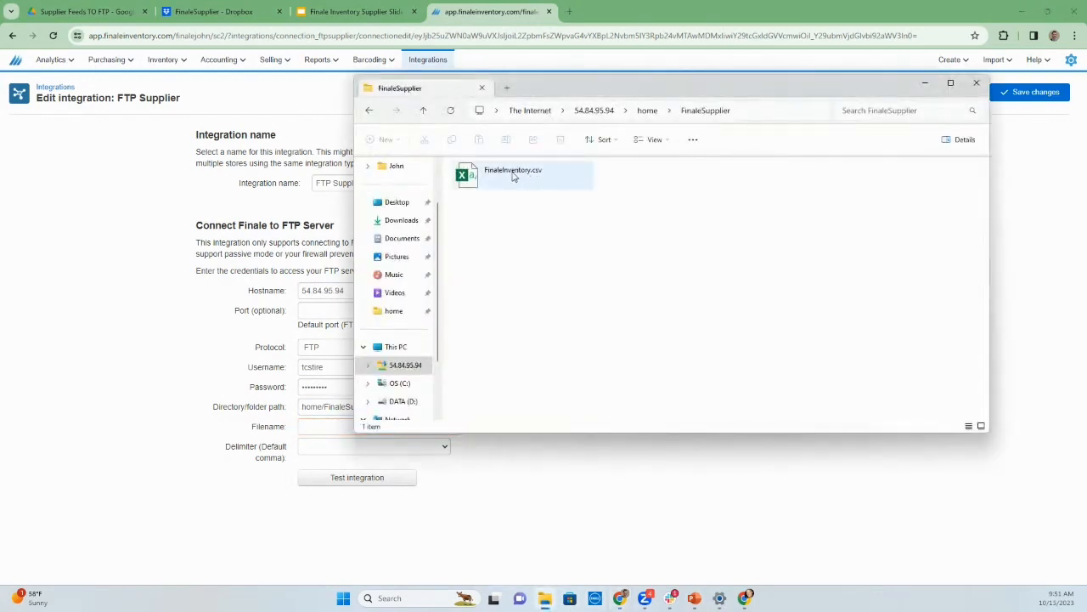
{"action": "left_click", "coordinate": [321, 423]}
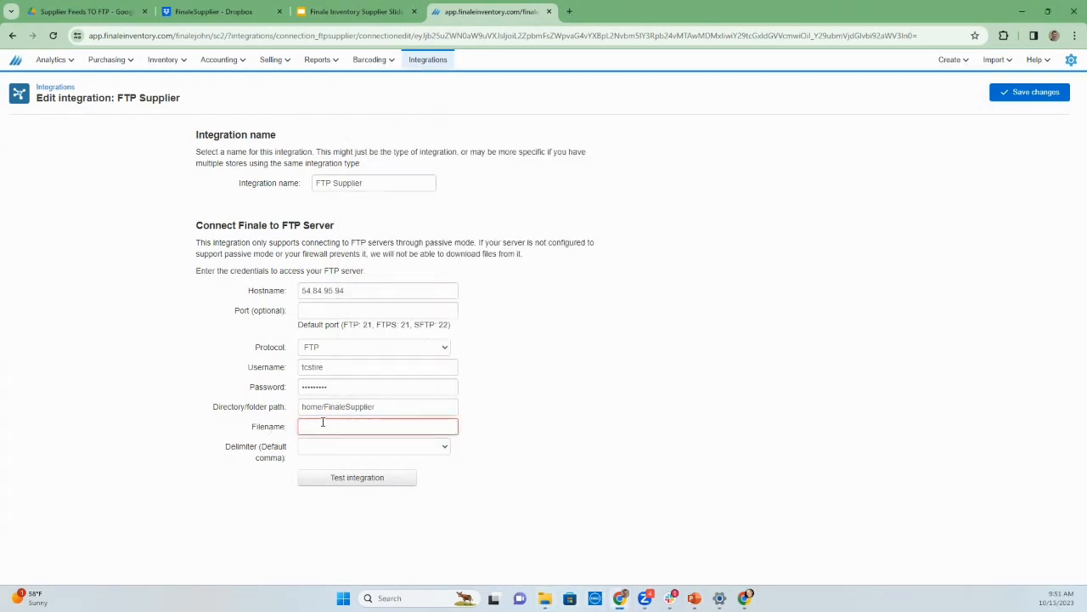
{"action": "type", "text": "Fla"}
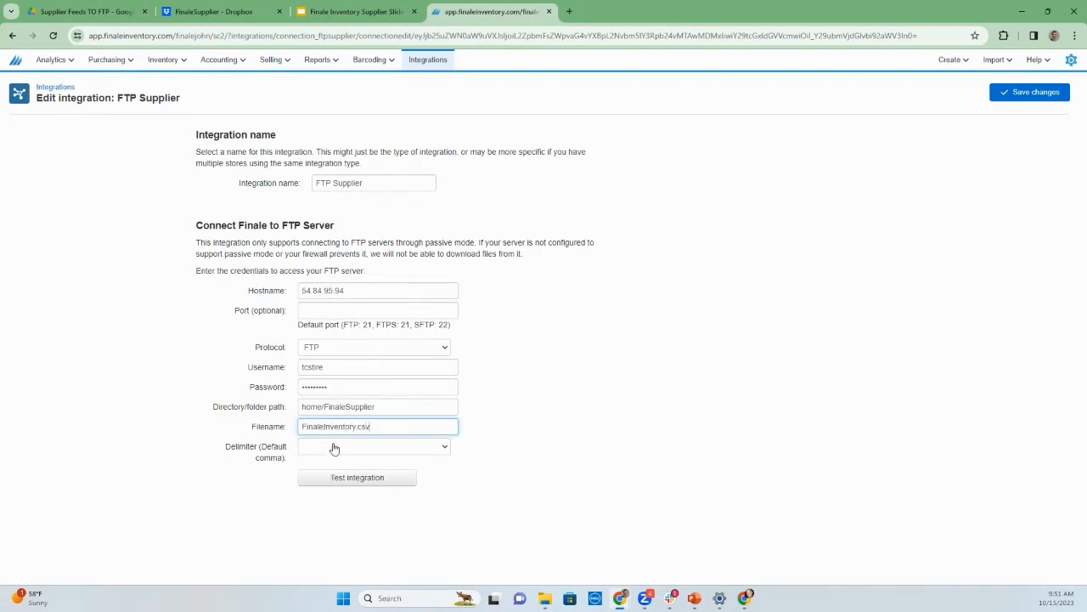
Set the feed file's delimiter to Comma and test the FTP integration.
{"action": "left_click", "coordinate": [332, 447]}
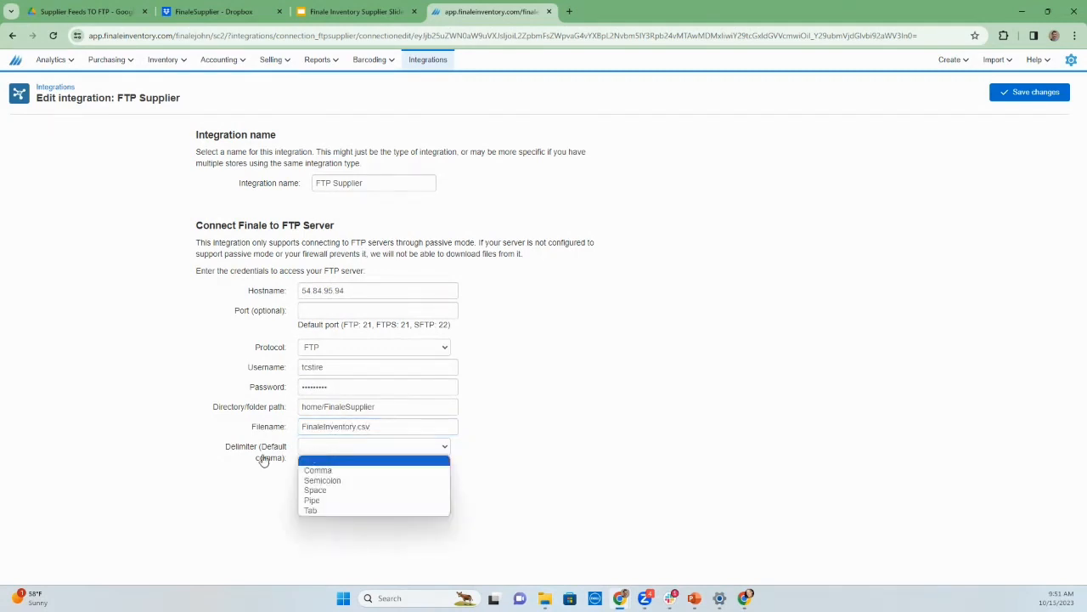
{"action": "left_click", "coordinate": [349, 472]}
{"action": "left_click", "coordinate": [357, 478]}
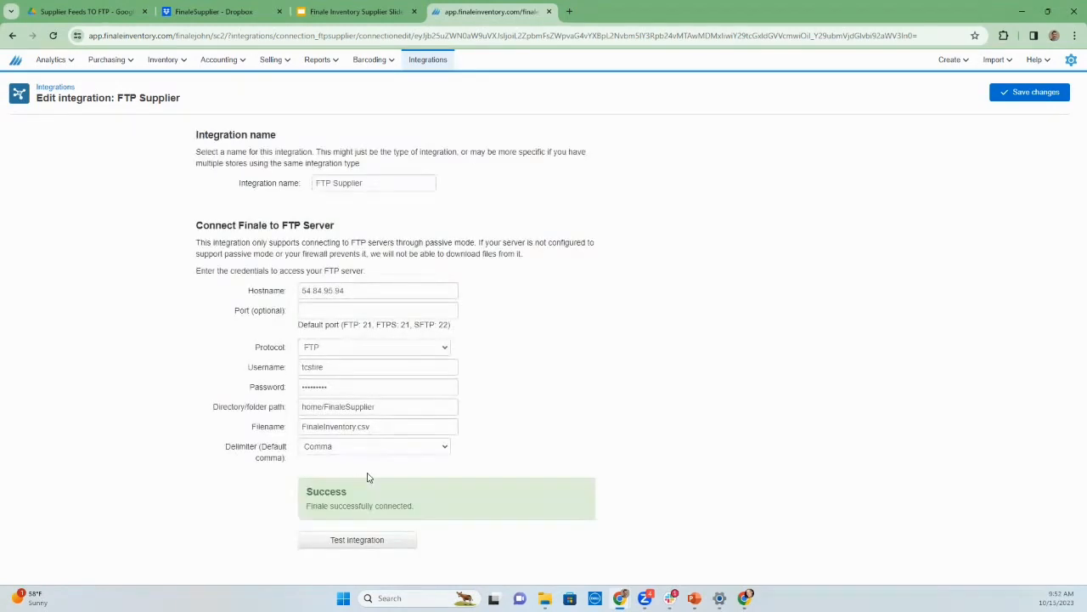
{"action": "left_click_drag", "start_coordinate": [419, 504], "coordinate": [295, 522]}
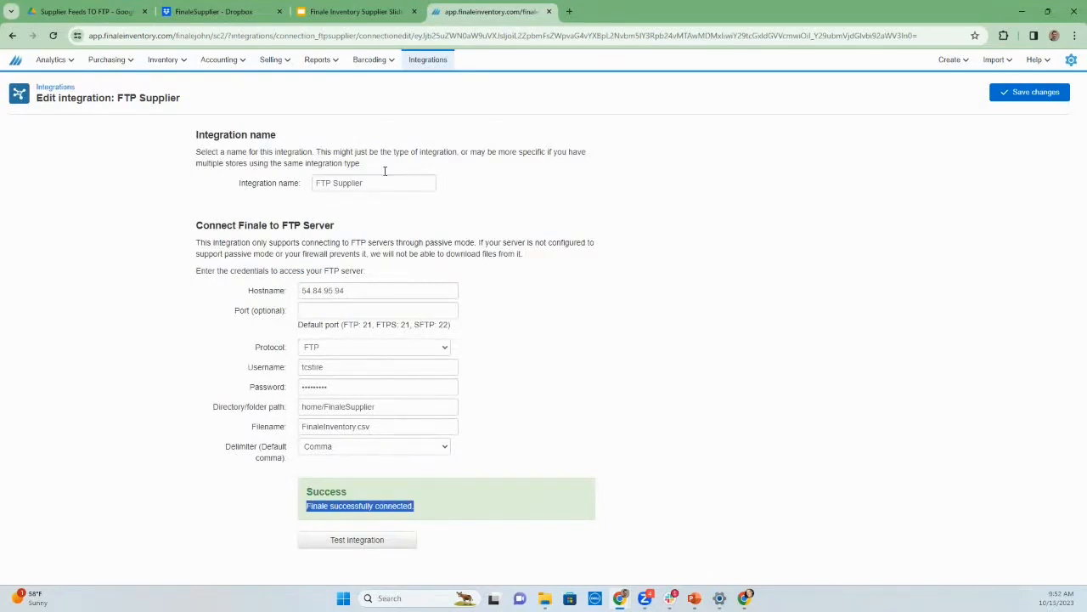
Return to the integrations list and open the FTP Supplier's "Pull stock levels from FTP Supplier" task for editing.
{"action": "left_click", "coordinate": [427, 60]}
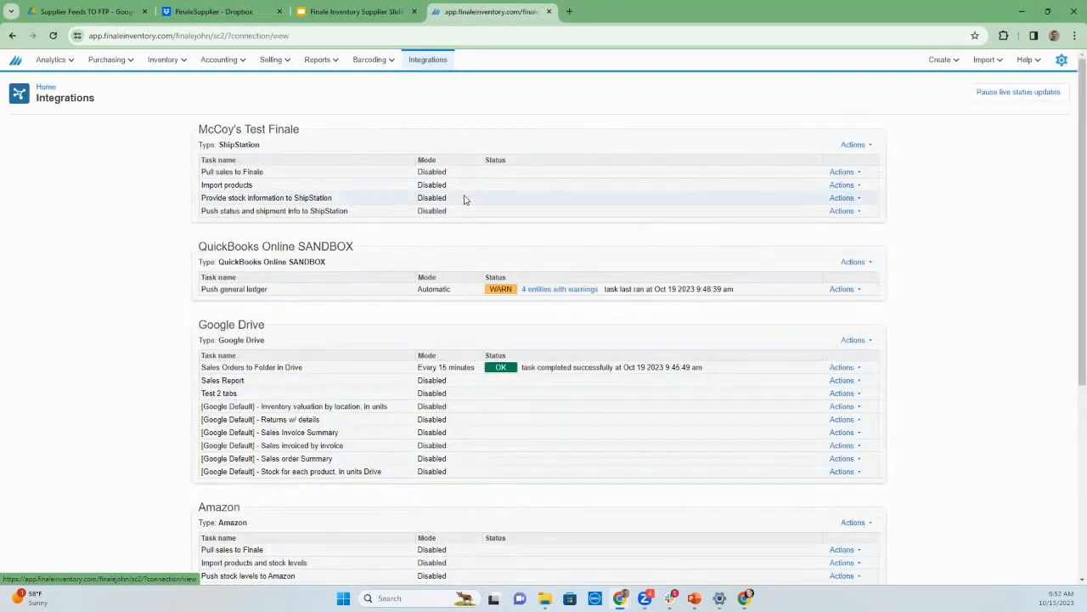
{"action": "scroll", "coordinate": [463, 301], "scroll_direction": "down", "scroll_amount": 2}
{"action": "scroll", "coordinate": [463, 302], "scroll_direction": "down", "scroll_amount": 3}
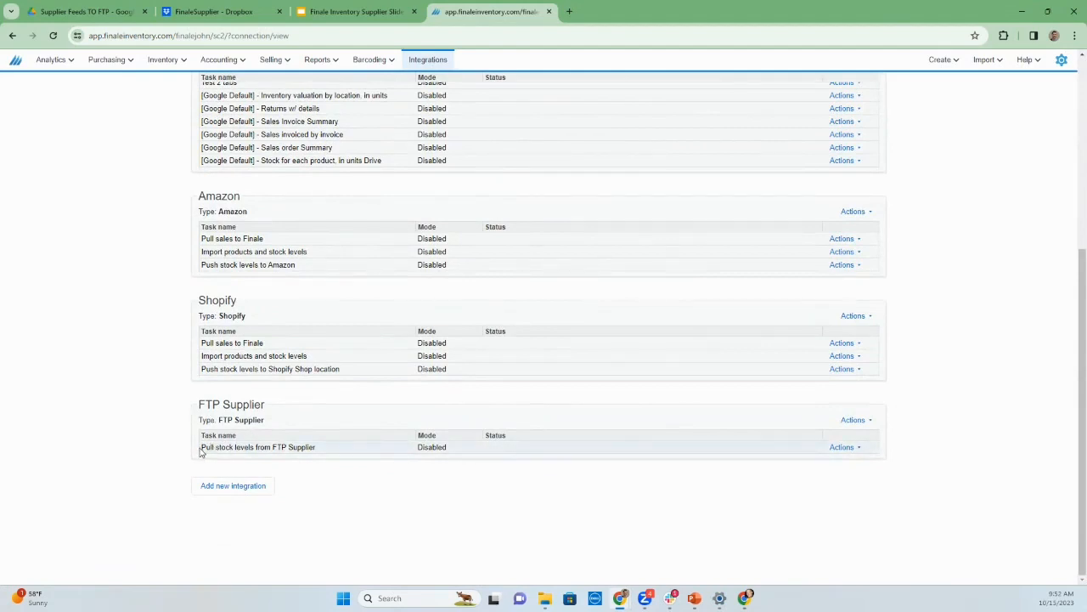
{"action": "left_click_drag", "start_coordinate": [201, 452], "coordinate": [313, 454]}
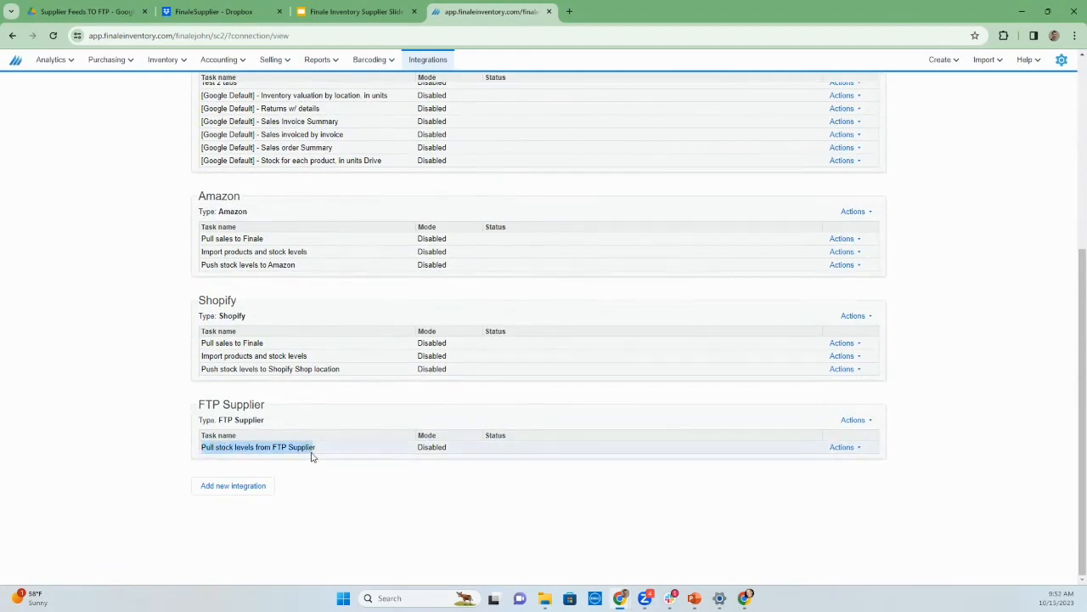
{"action": "left_click", "coordinate": [846, 449]}
{"action": "left_click", "coordinate": [831, 466]}
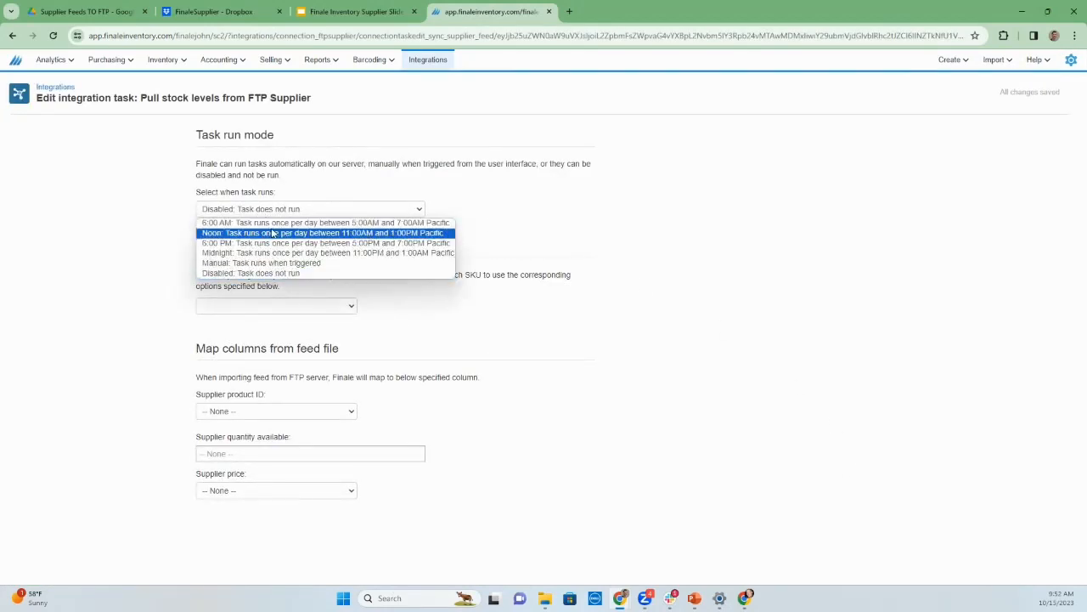
Schedule the task to run once per day at Noon and select 2Crave as the matching Finale supplier.
{"action": "left_click", "coordinate": [273, 232]}
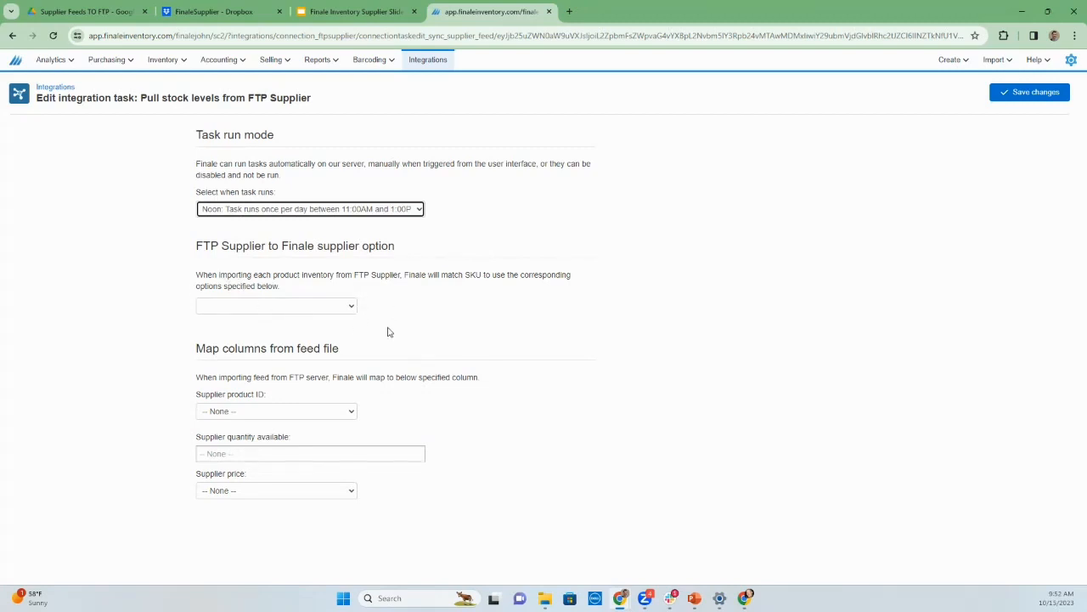
{"action": "left_click", "coordinate": [348, 308]}
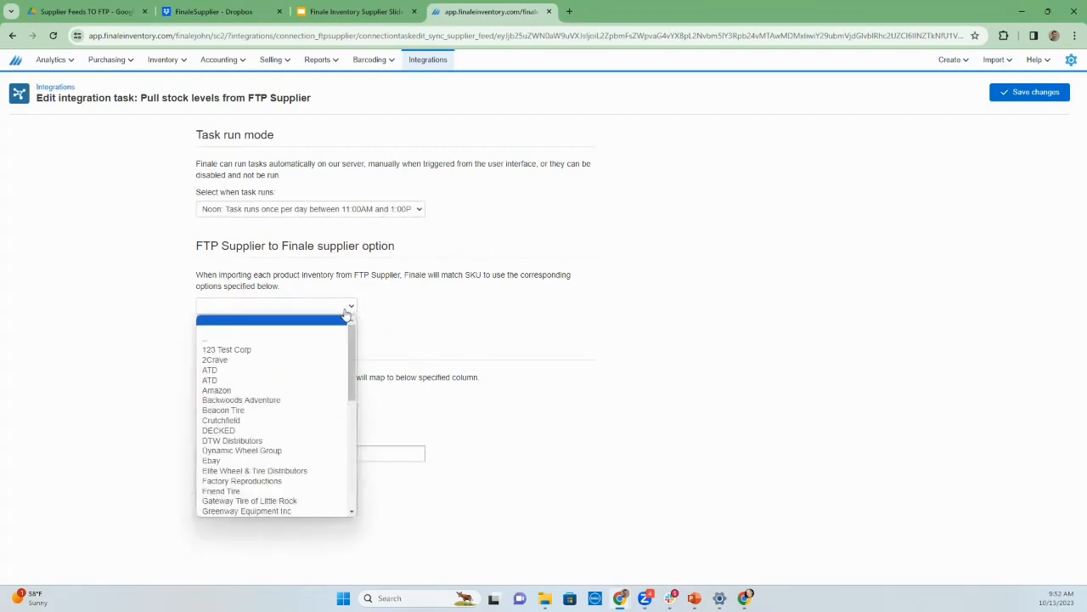
{"action": "left_click", "coordinate": [315, 362]}
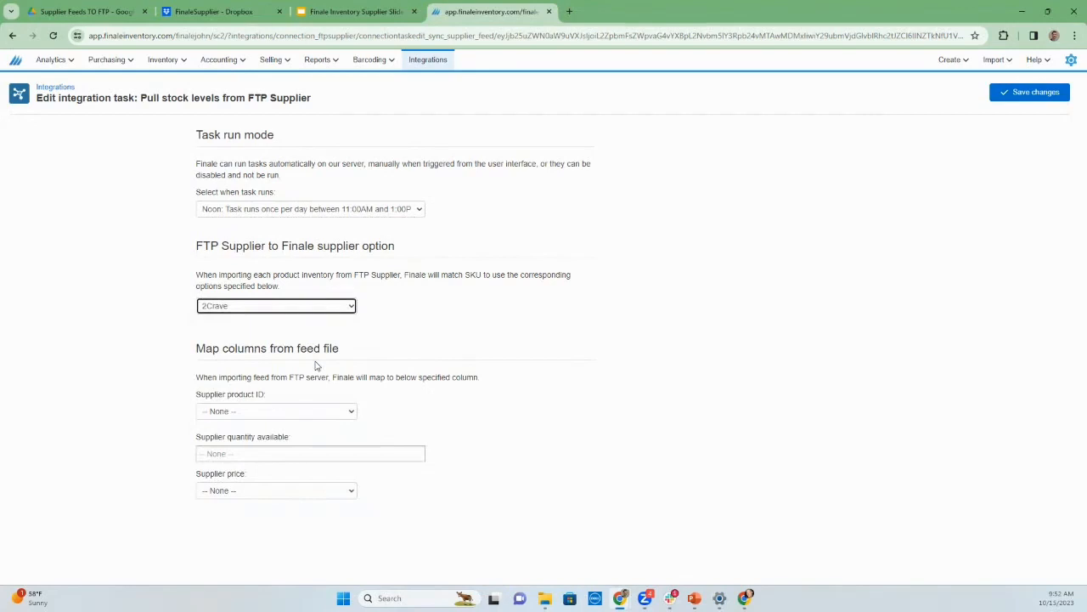
Map both supplier product ID and supplier quantity available to Item Number, leave supplier price at None, and save the task.
{"action": "left_click", "coordinate": [297, 413]}
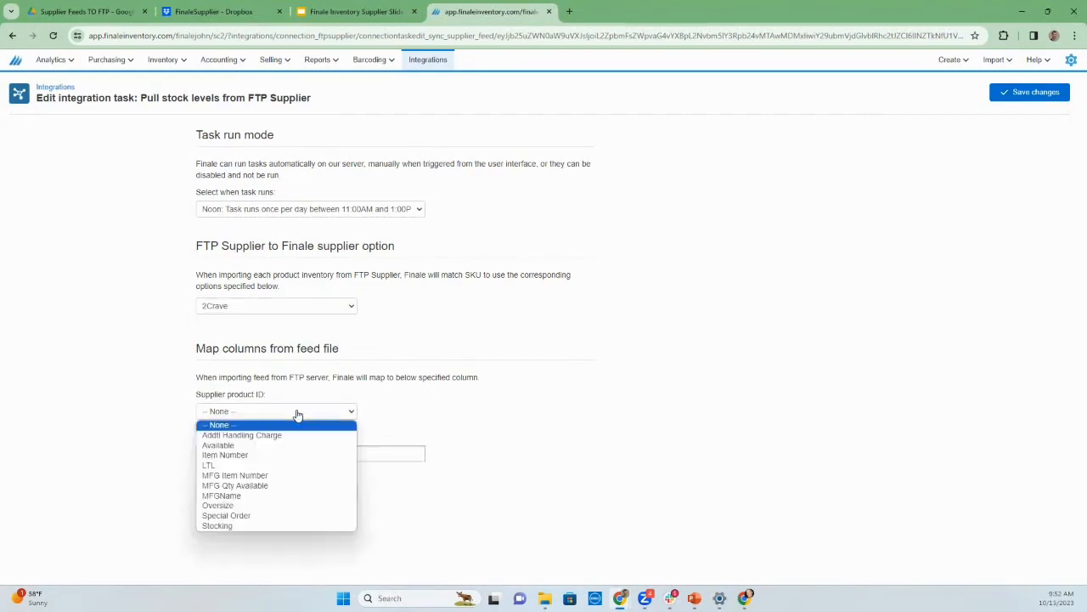
{"action": "left_click", "coordinate": [246, 456]}
{"action": "left_click", "coordinate": [248, 453]}
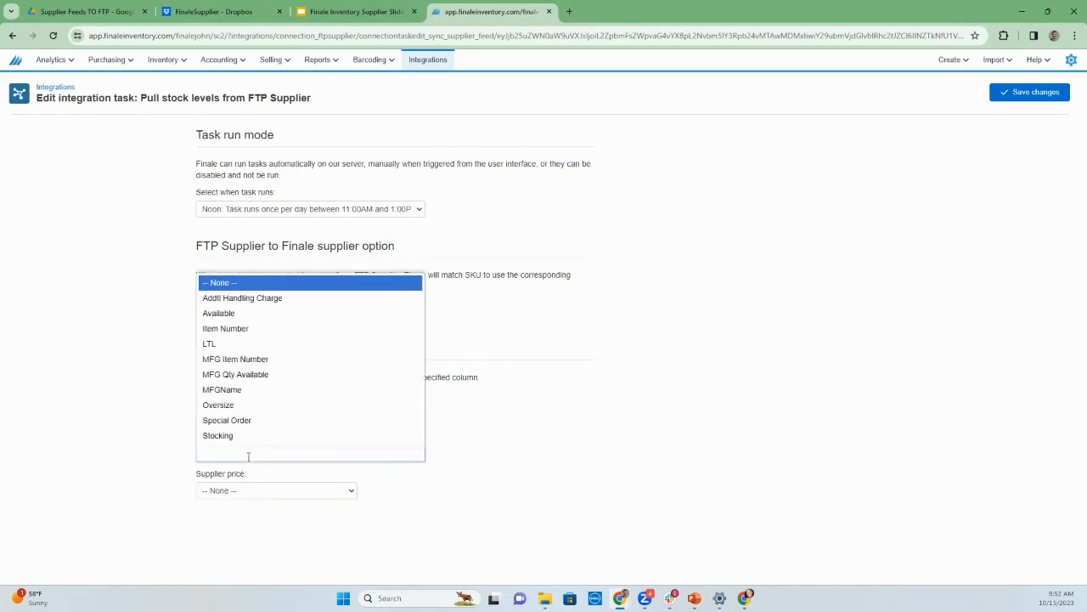
{"action": "left_click", "coordinate": [247, 330]}
{"action": "left_click", "coordinate": [291, 497]}
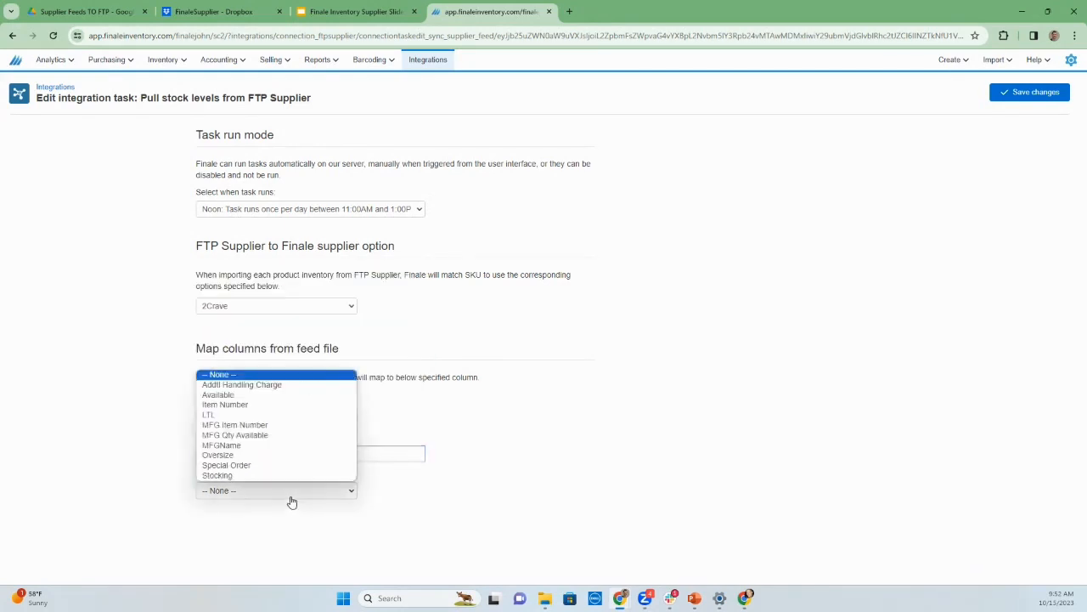
{"action": "left_click", "coordinate": [465, 509]}
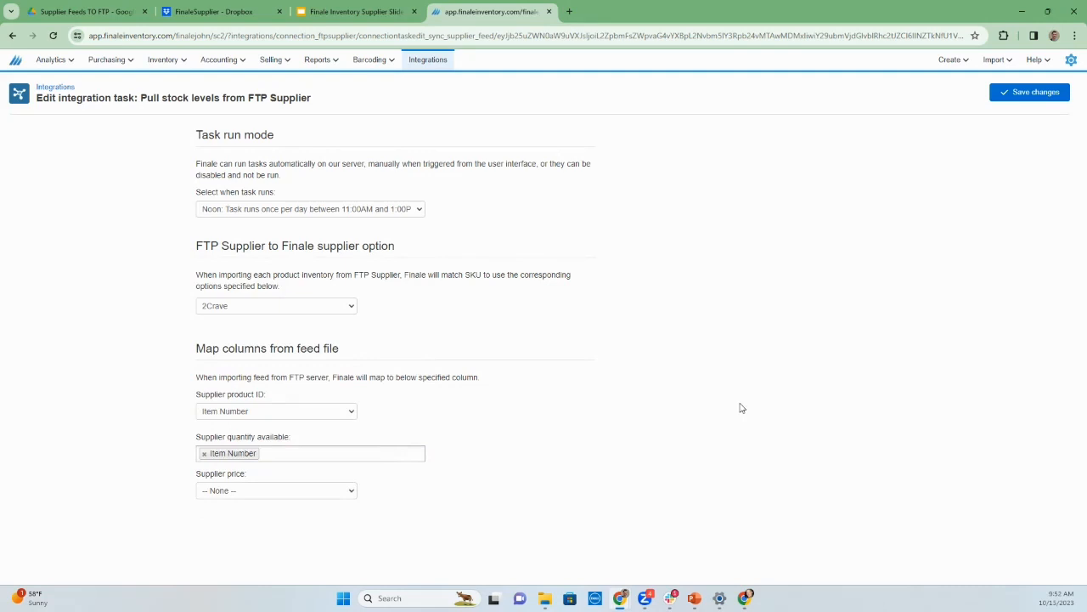
{"action": "left_click", "coordinate": [1031, 97]}
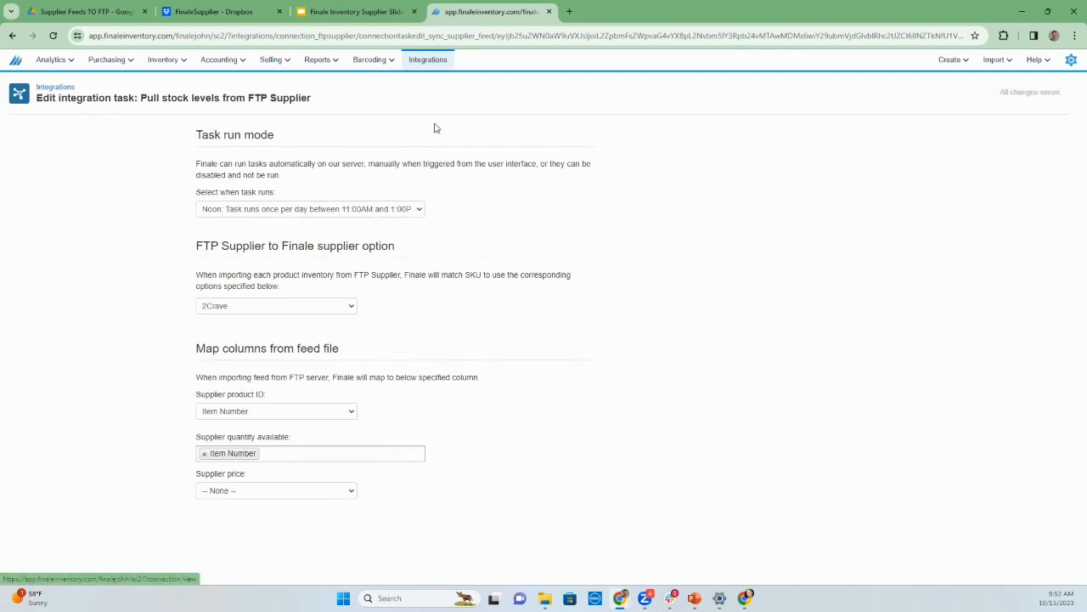